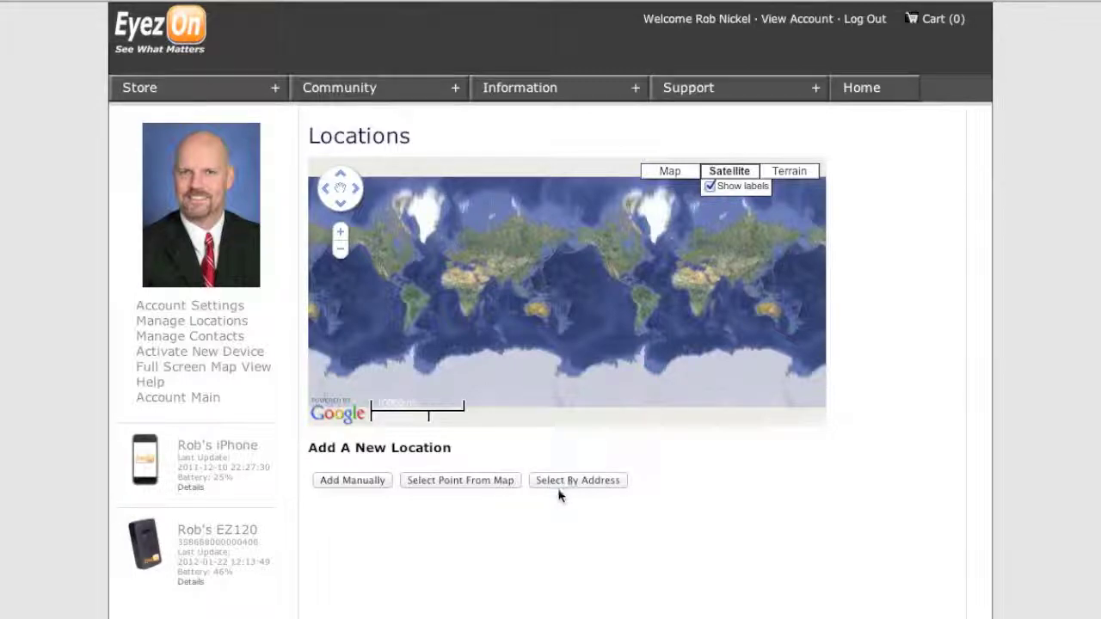
click(342, 481)
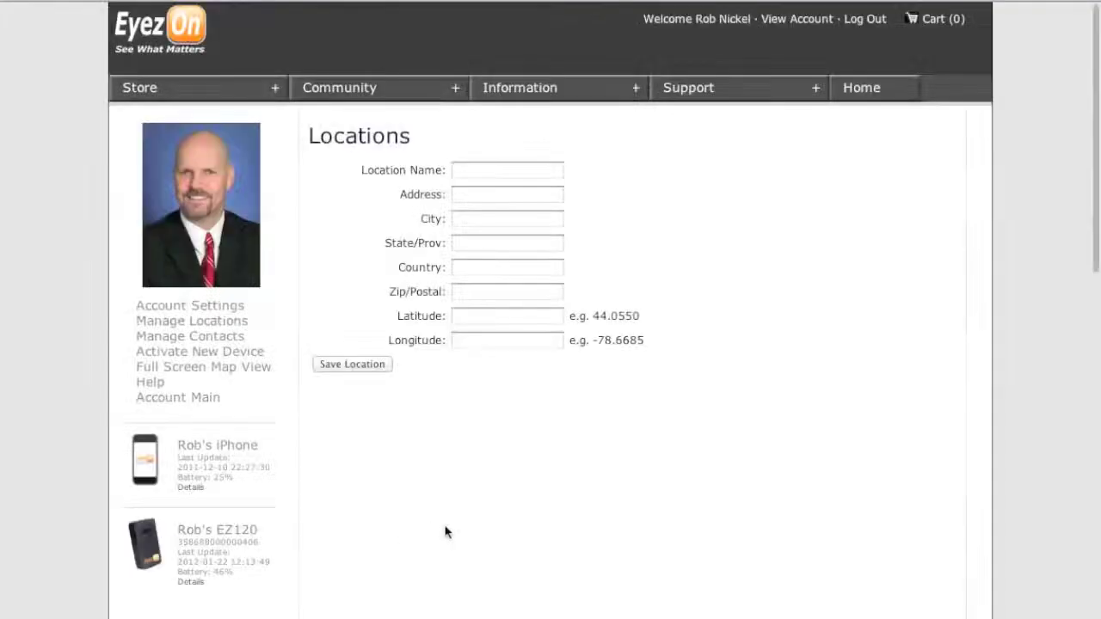
click(479, 170)
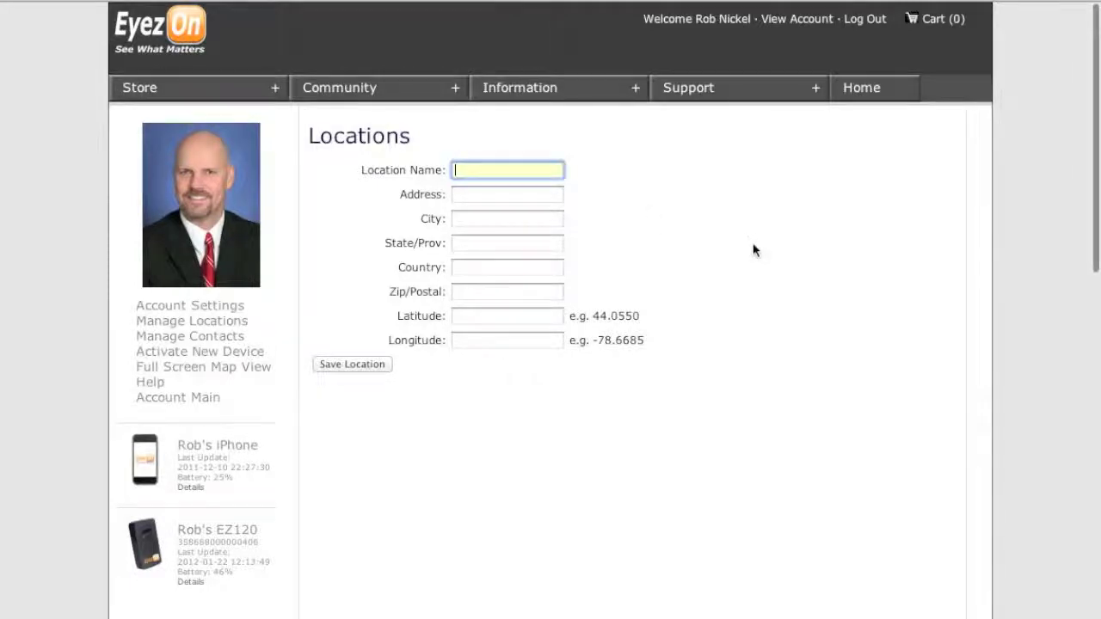
text(Home)
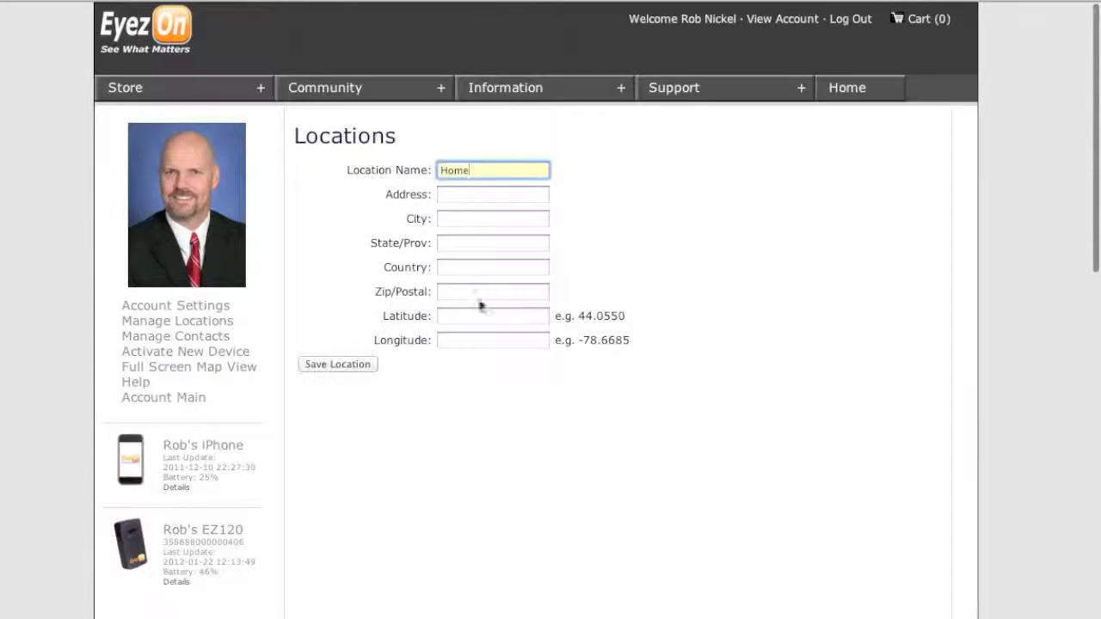
click(493, 316)
text(43.716)
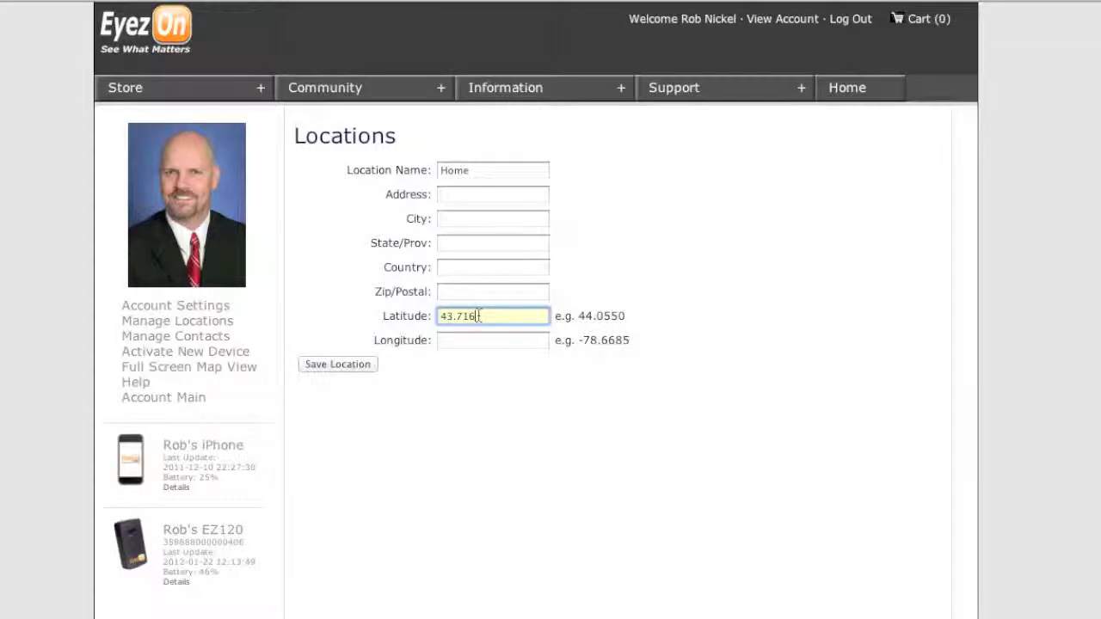
text(5273)
key(Tab)
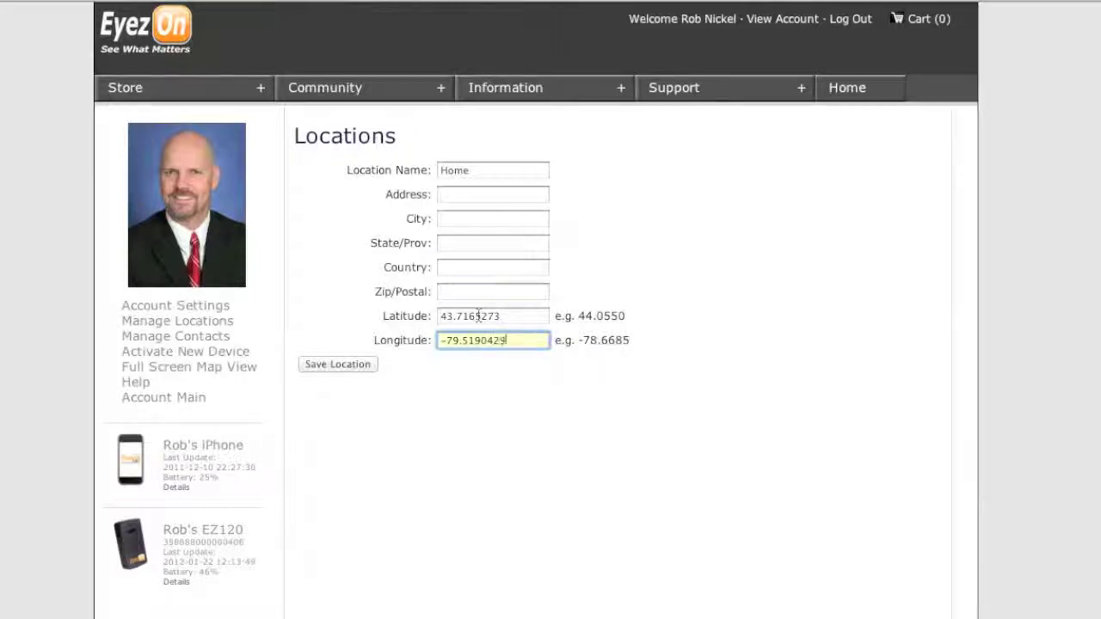
click(340, 366)
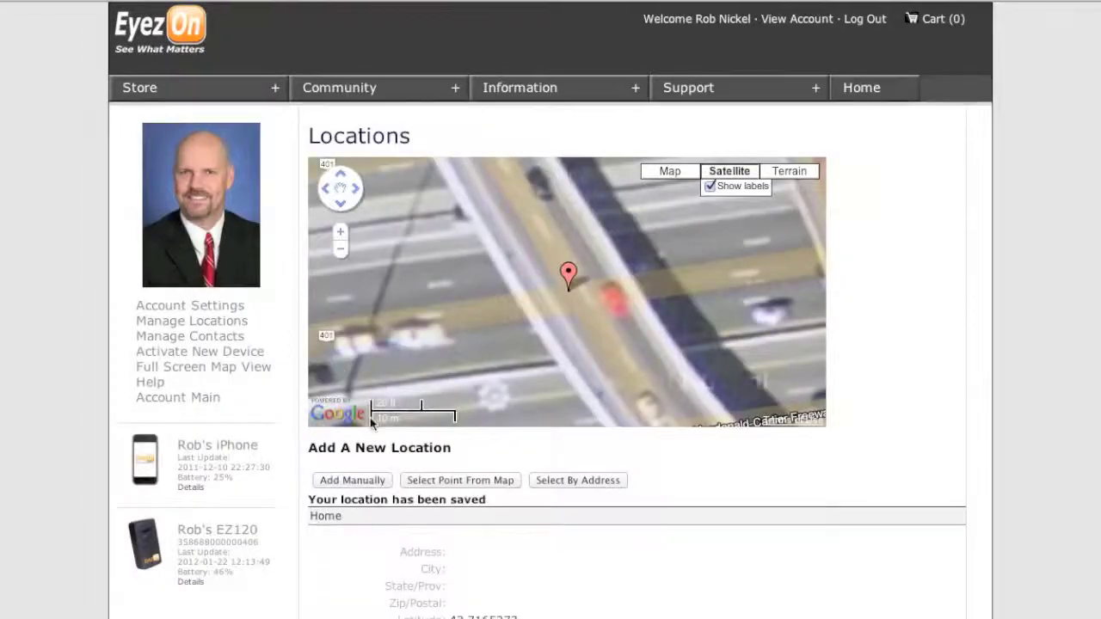
- Examine the saved Home location's surroundings on the map and its listed details
click(341, 251)
click(341, 251)
click(341, 251)
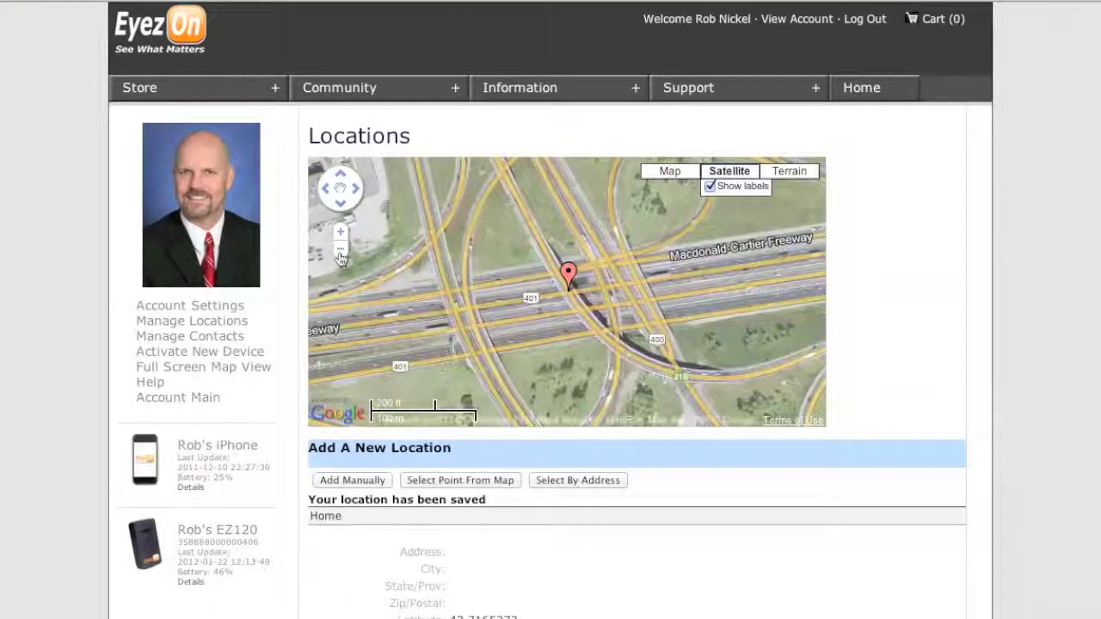
click(340, 252)
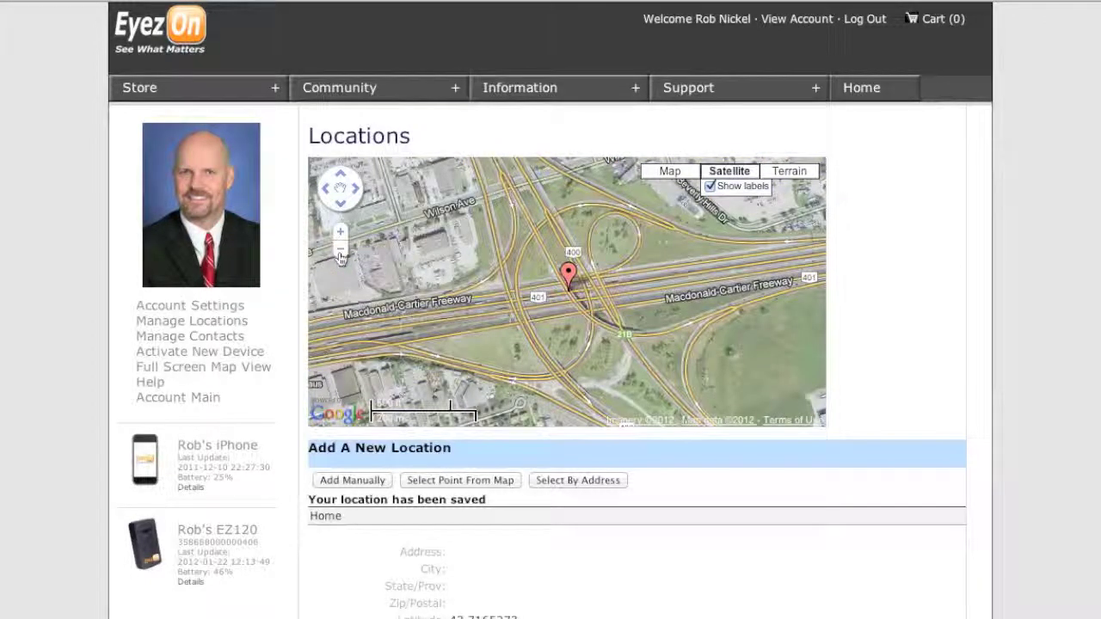
scroll(537, 547, down, 5)
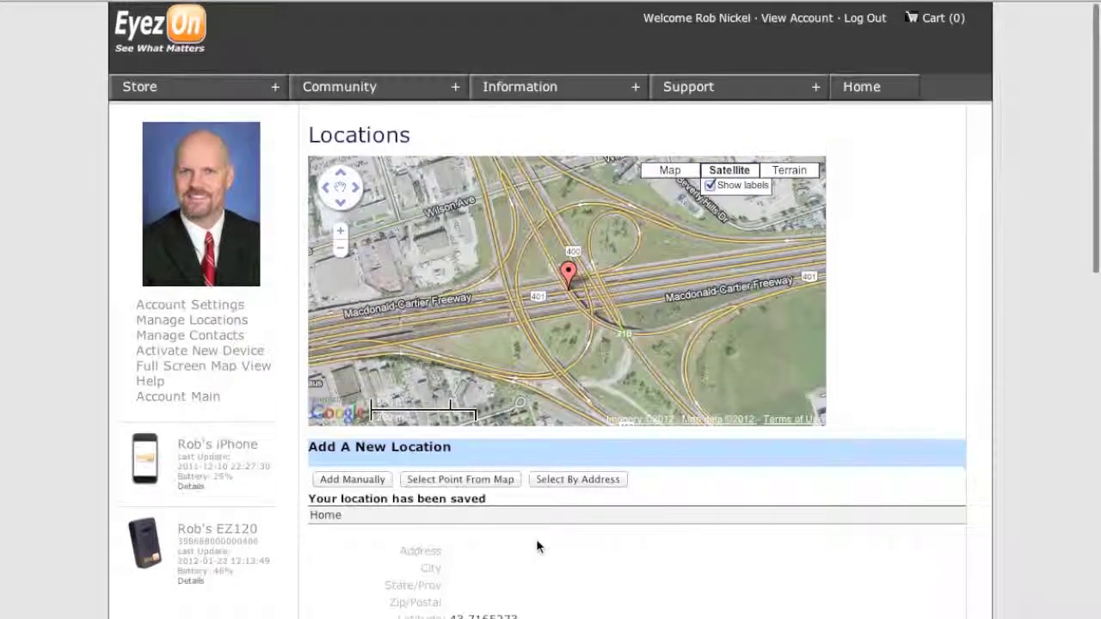
scroll(544, 552, down, 2)
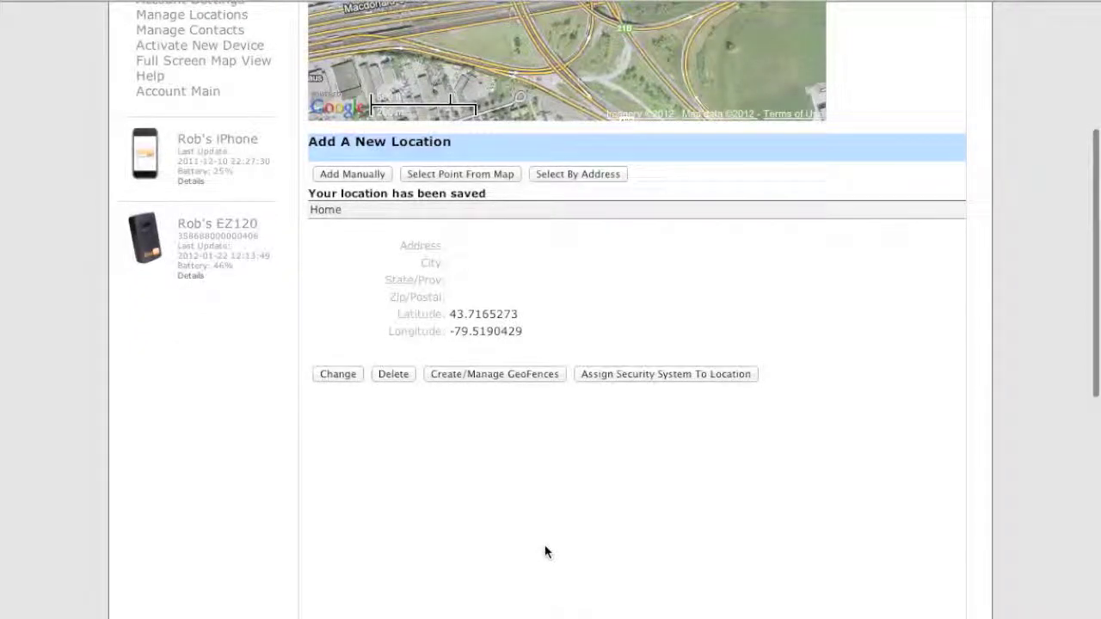
- Start adding a location by map point and place the balloon in the Carson Grove area of Ottawa
click(475, 173)
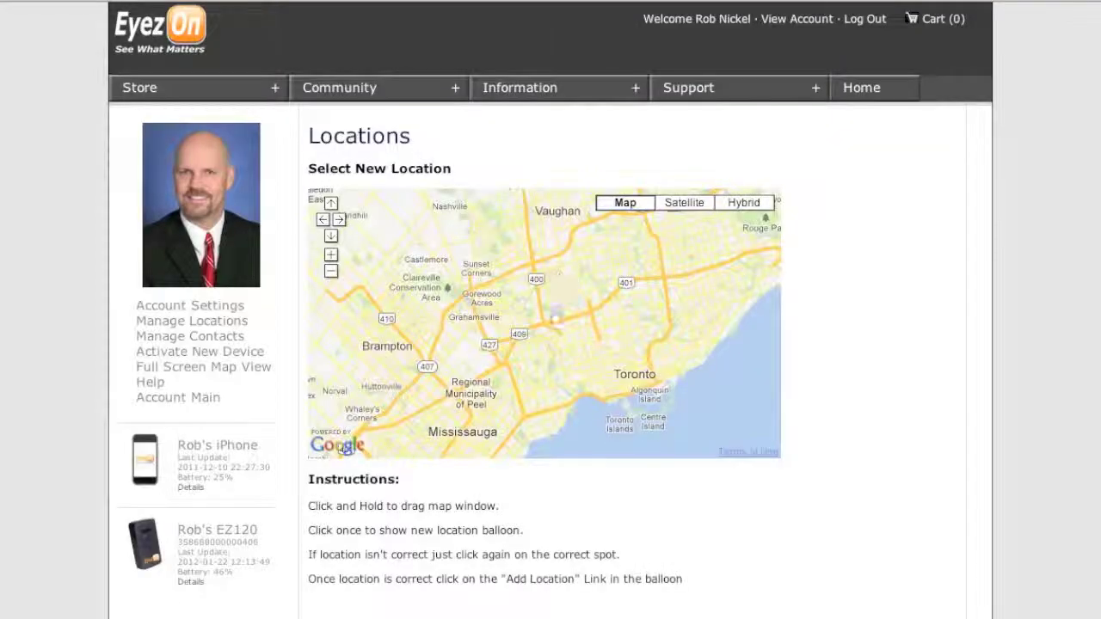
drag(435, 390, 676, 324)
drag(370, 240, 534, 410)
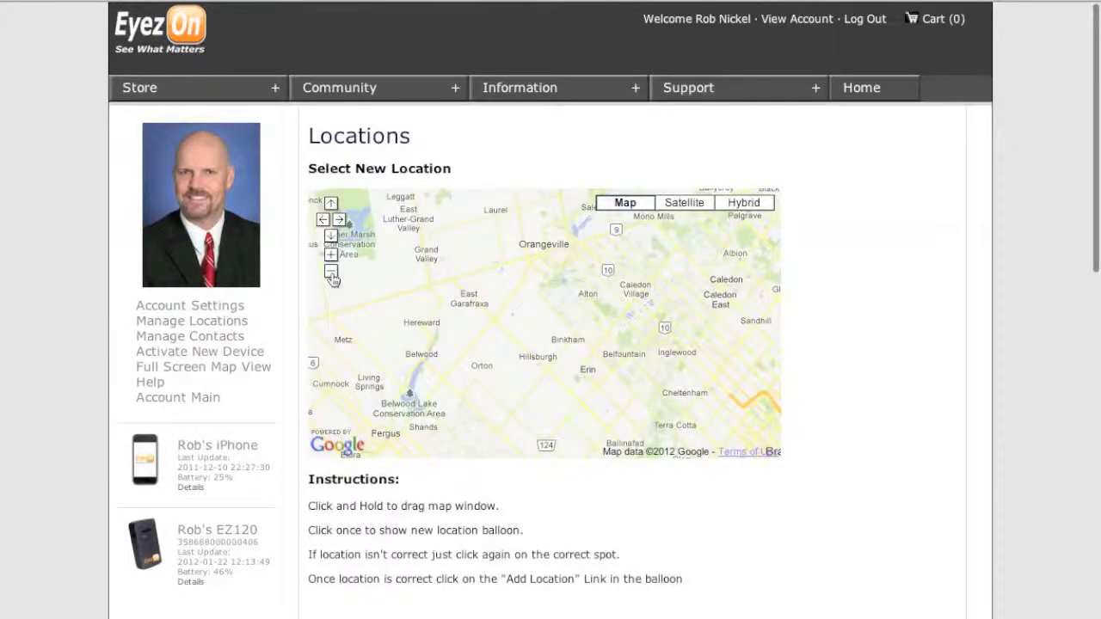
click(331, 273)
click(331, 273)
click(331, 274)
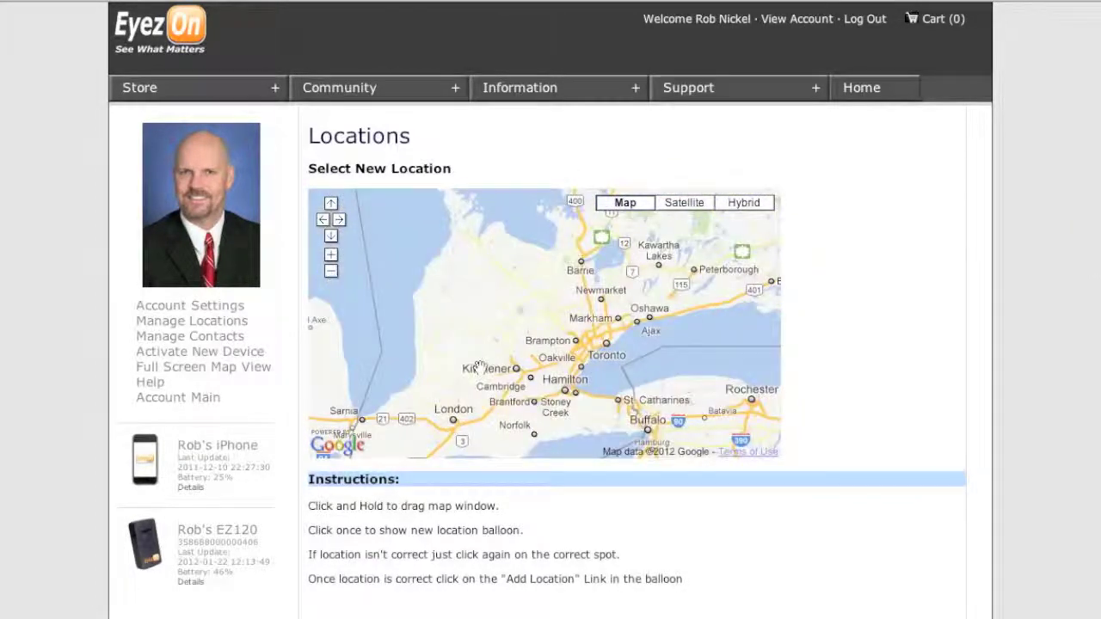
drag(627, 277, 415, 422)
drag(614, 292, 419, 339)
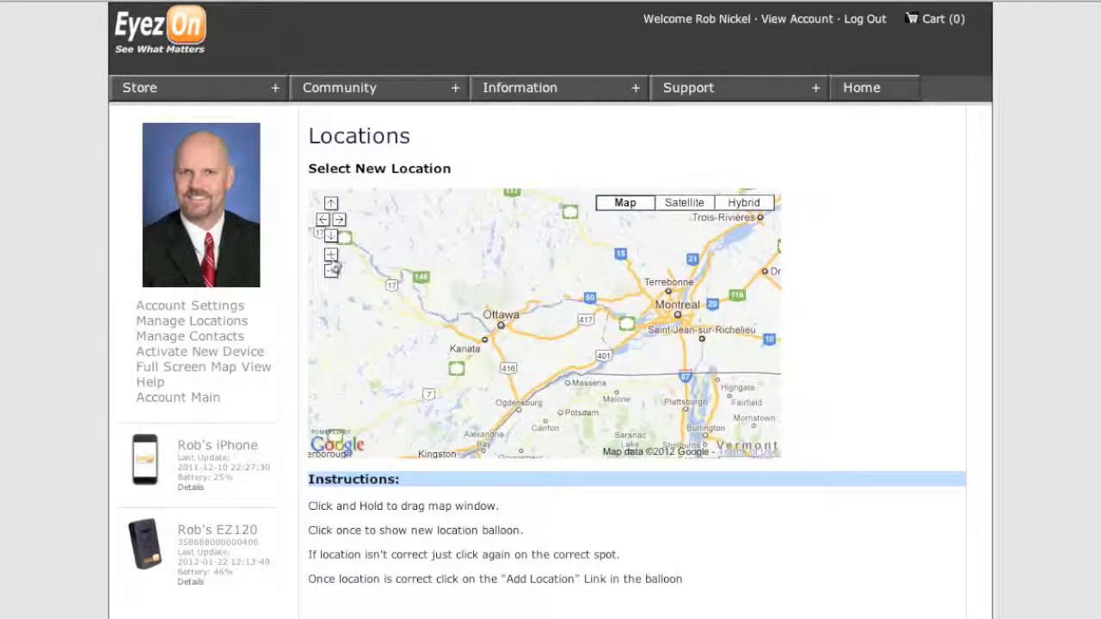
click(332, 255)
click(331, 256)
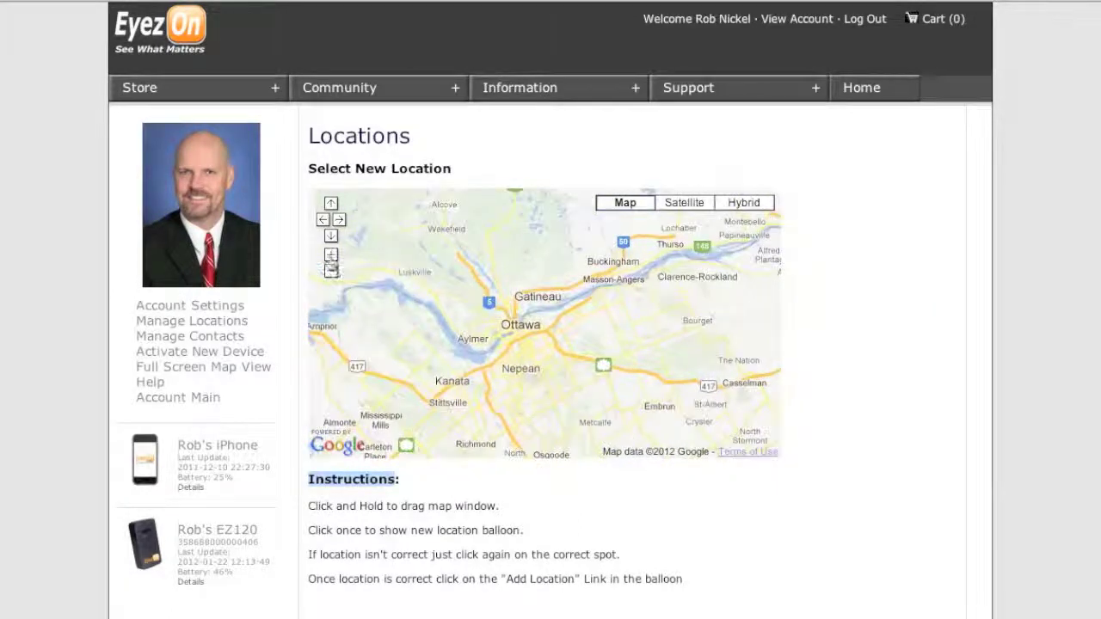
click(331, 256)
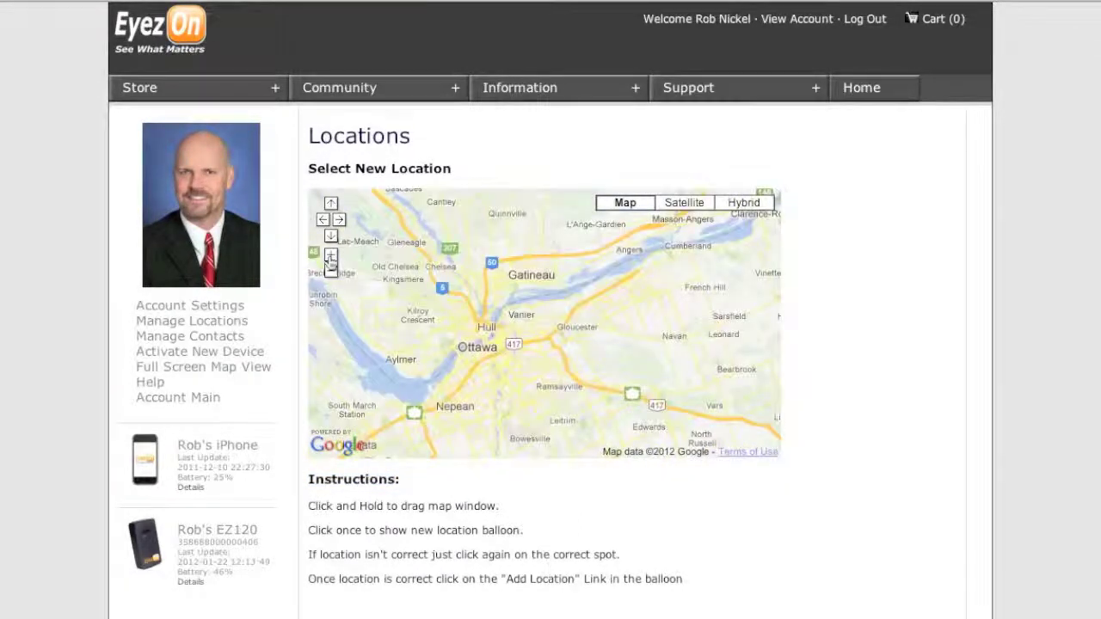
click(331, 256)
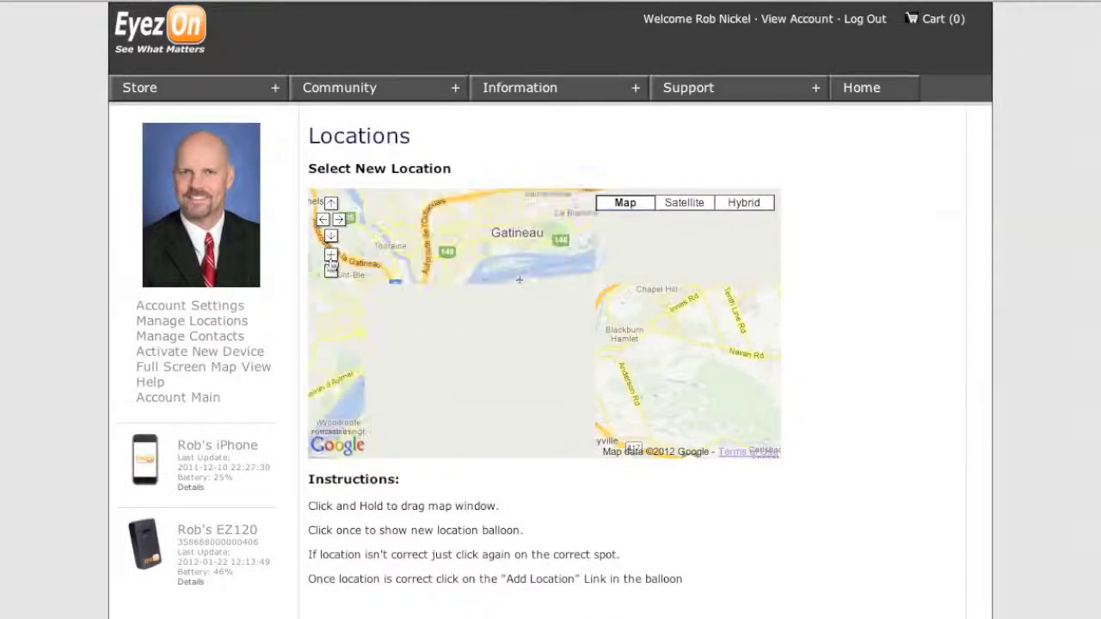
click(332, 255)
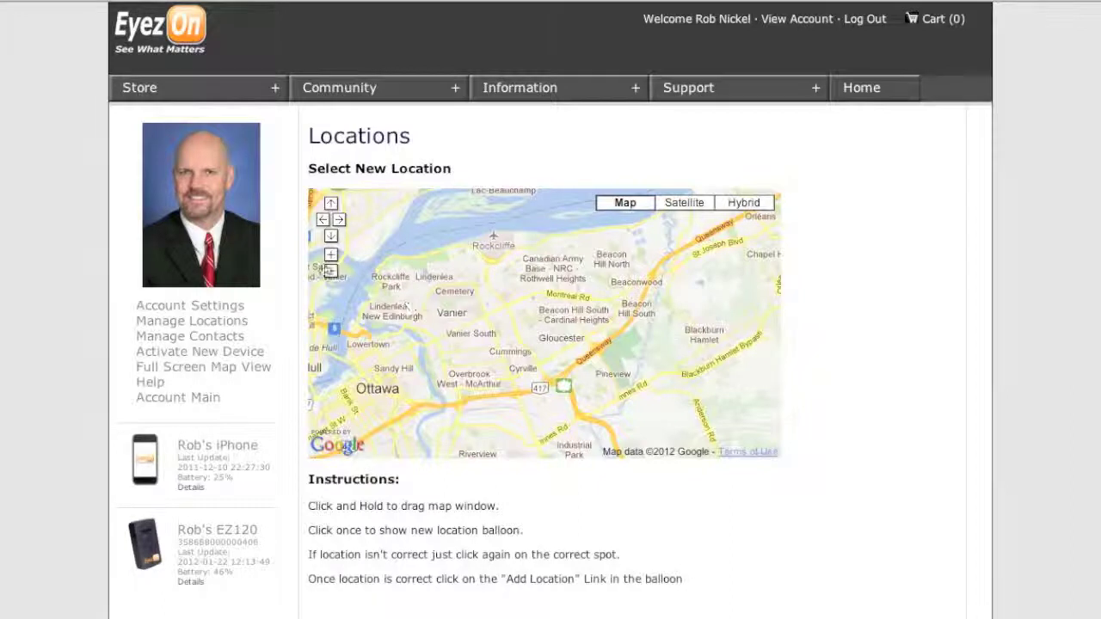
double_click(331, 256)
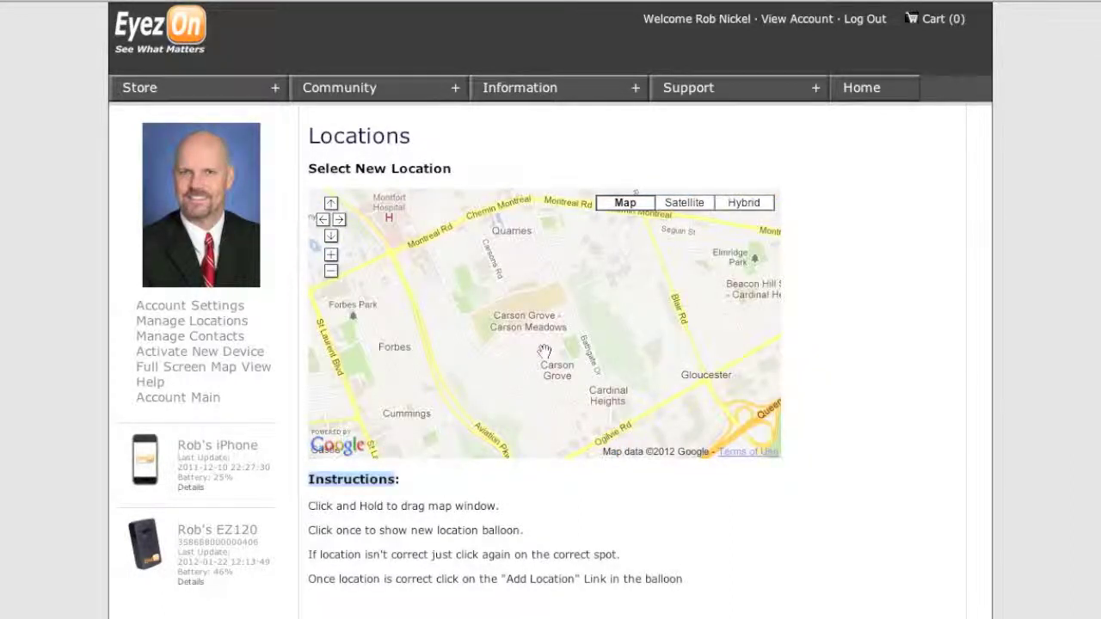
click(541, 347)
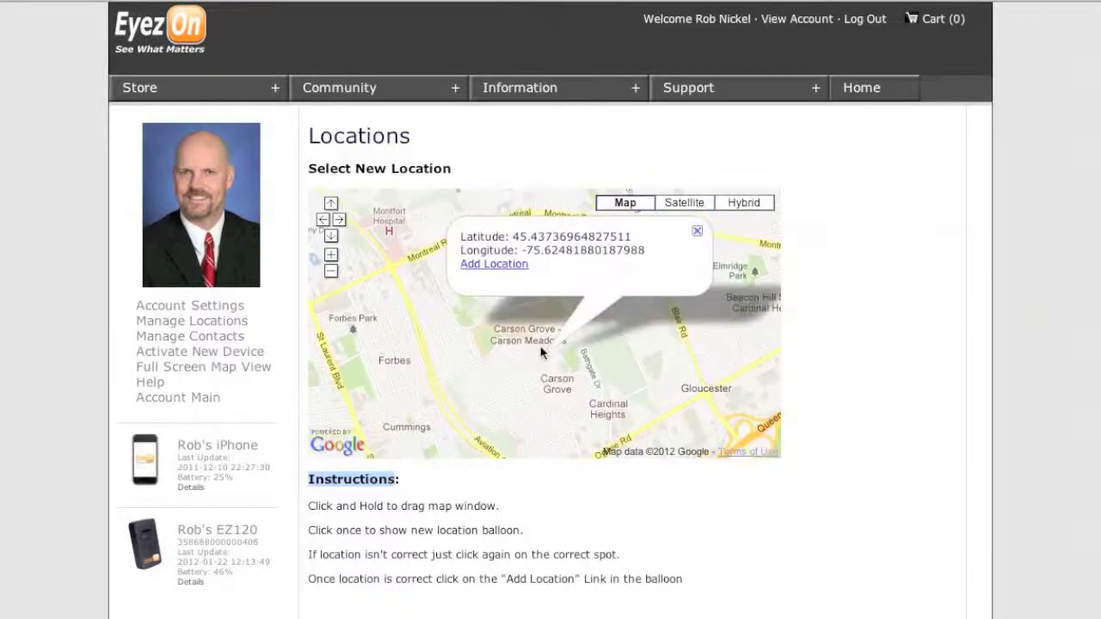
- Add the marked map point as a location named Grandparents Place and save it
click(506, 270)
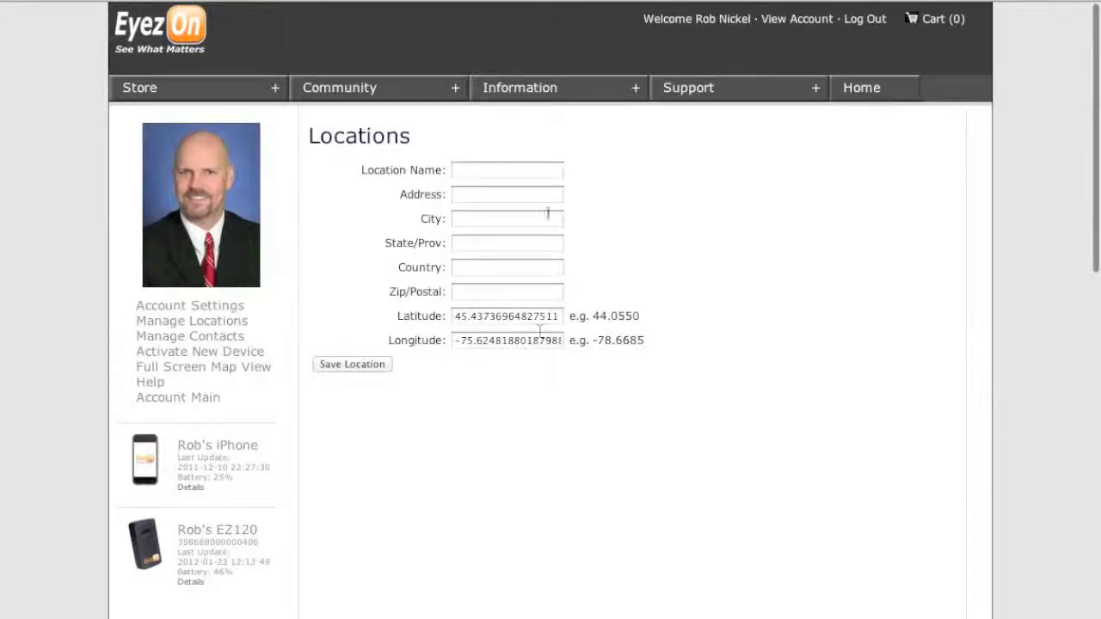
click(515, 171)
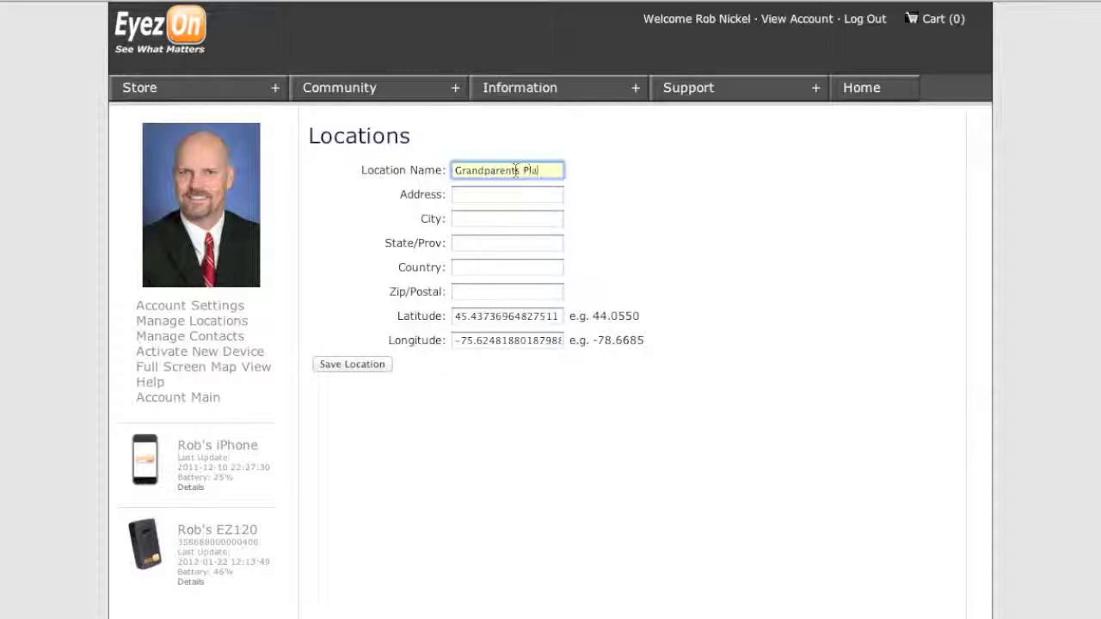
click(381, 364)
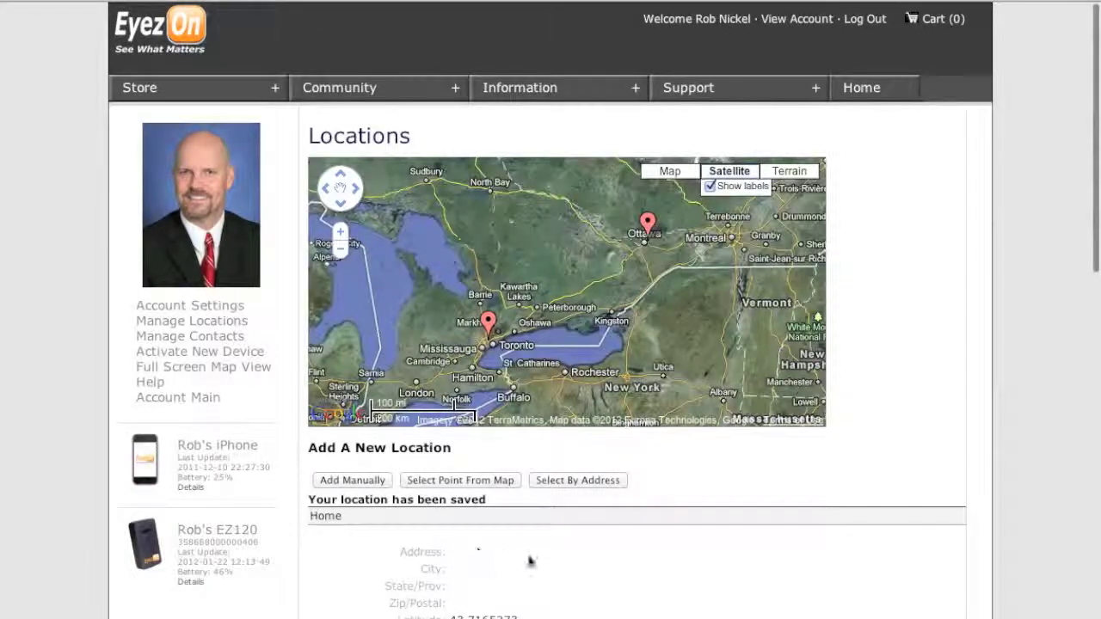
- Review the listed details of the Grandparents Place and Home locations
scroll(529, 561, down, 1)
scroll(529, 562, down, 5)
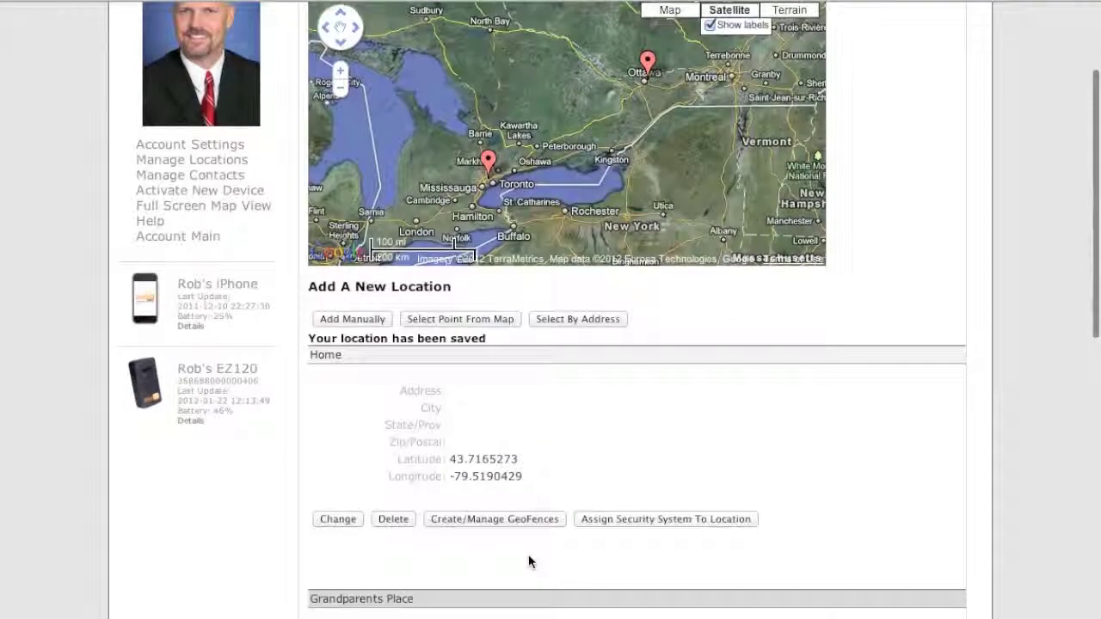
click(502, 602)
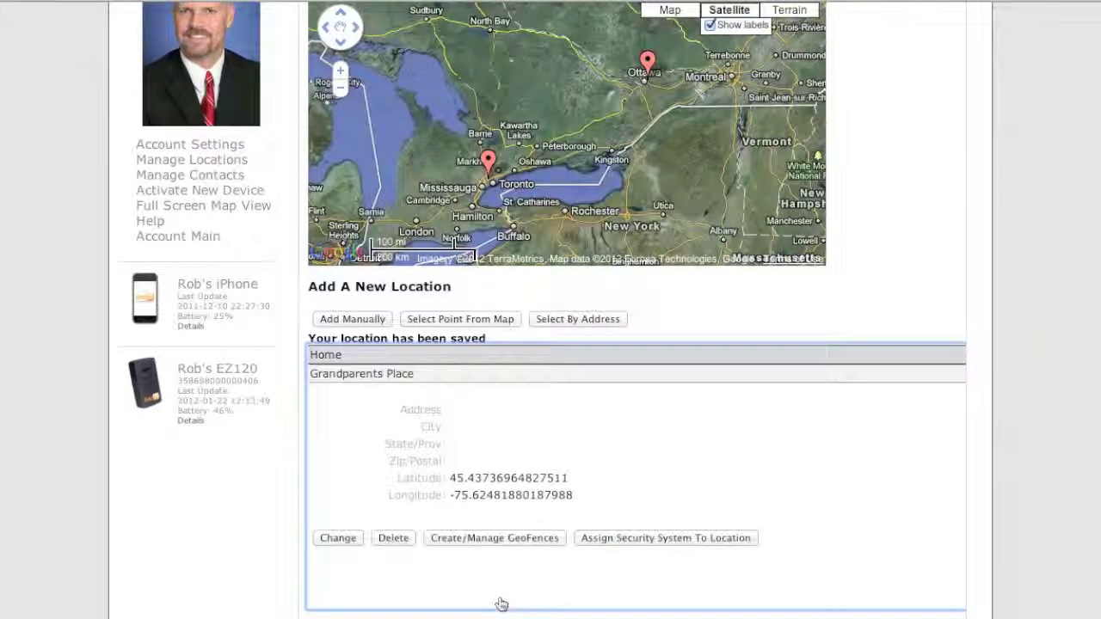
scroll(501, 605, down, 1)
scroll(501, 604, down, 6)
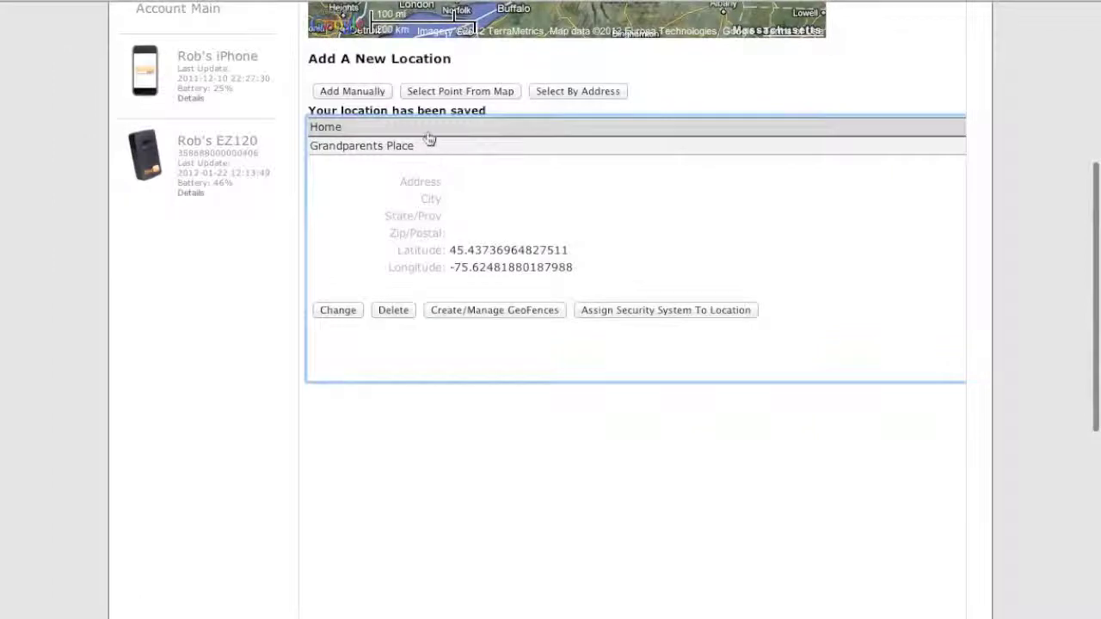
click(430, 135)
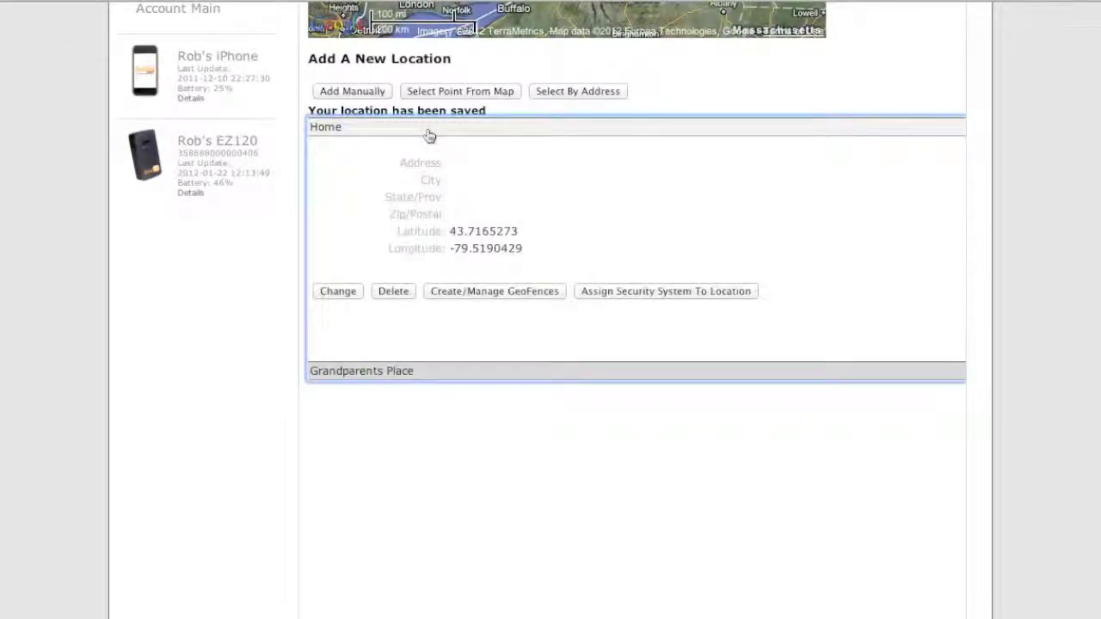
- Start adding a location by address and search for its street address in Cambridge, Ontario
click(586, 92)
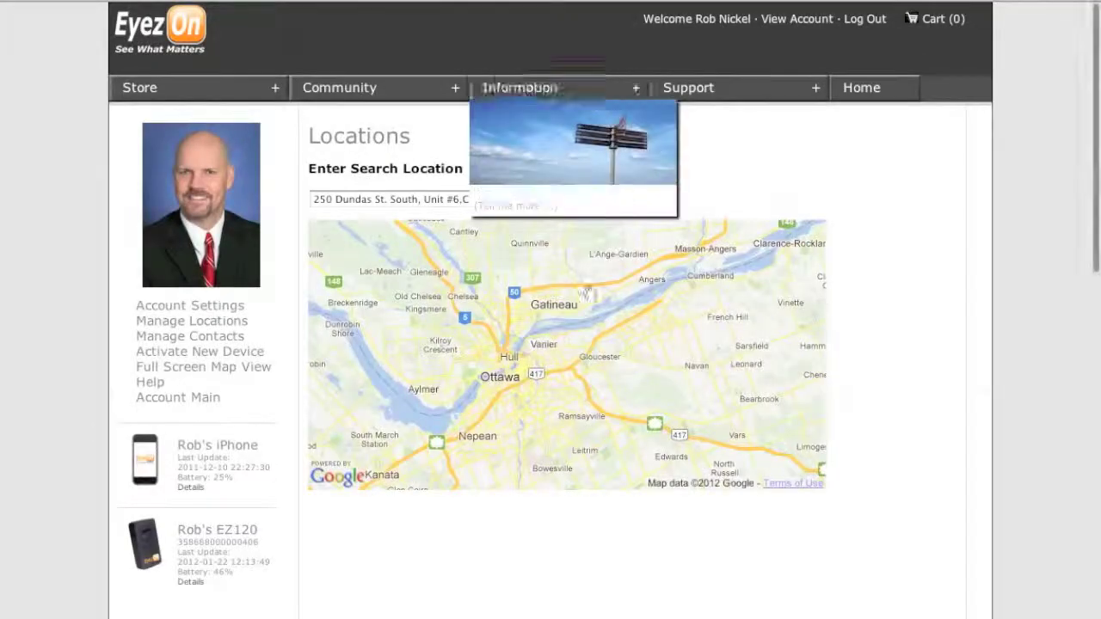
triple_click(375, 200)
text(1)
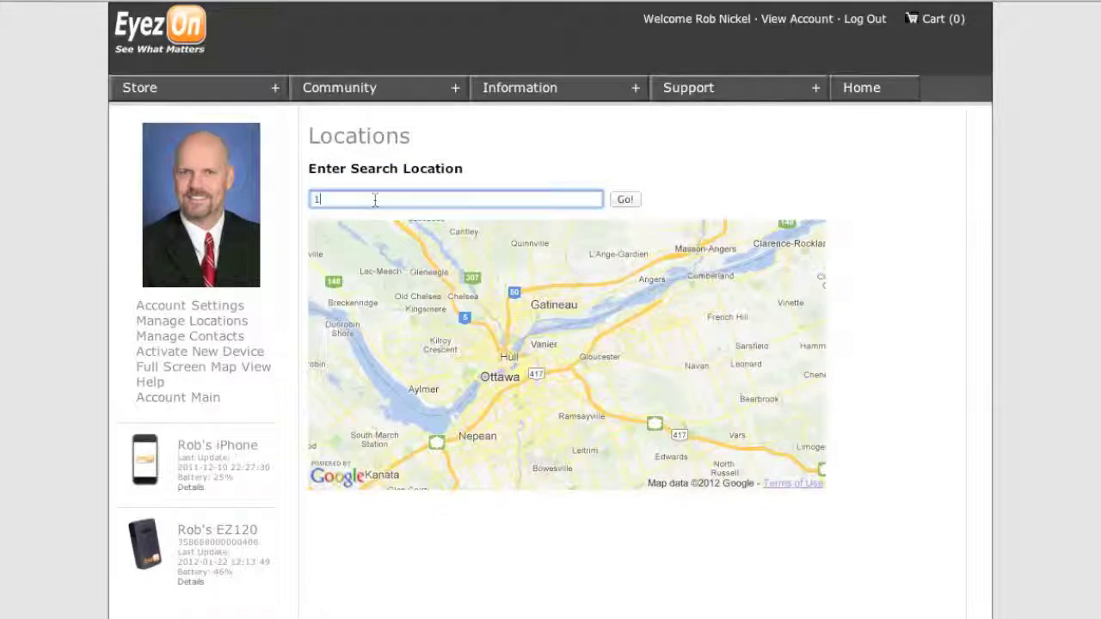
text(23 main)
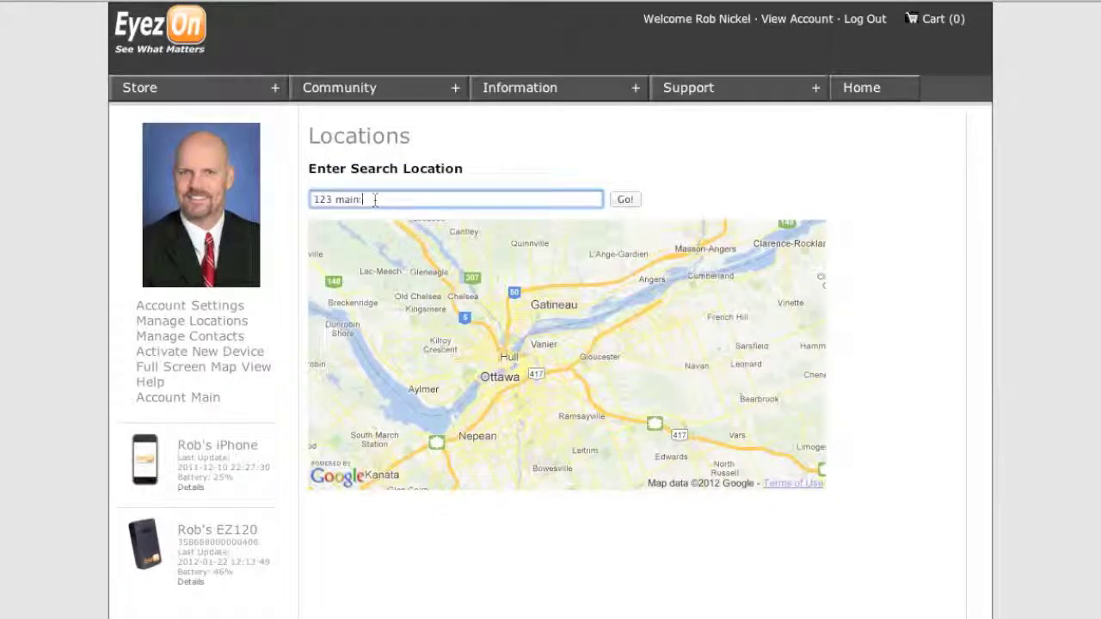
text( street cambridge ontario)
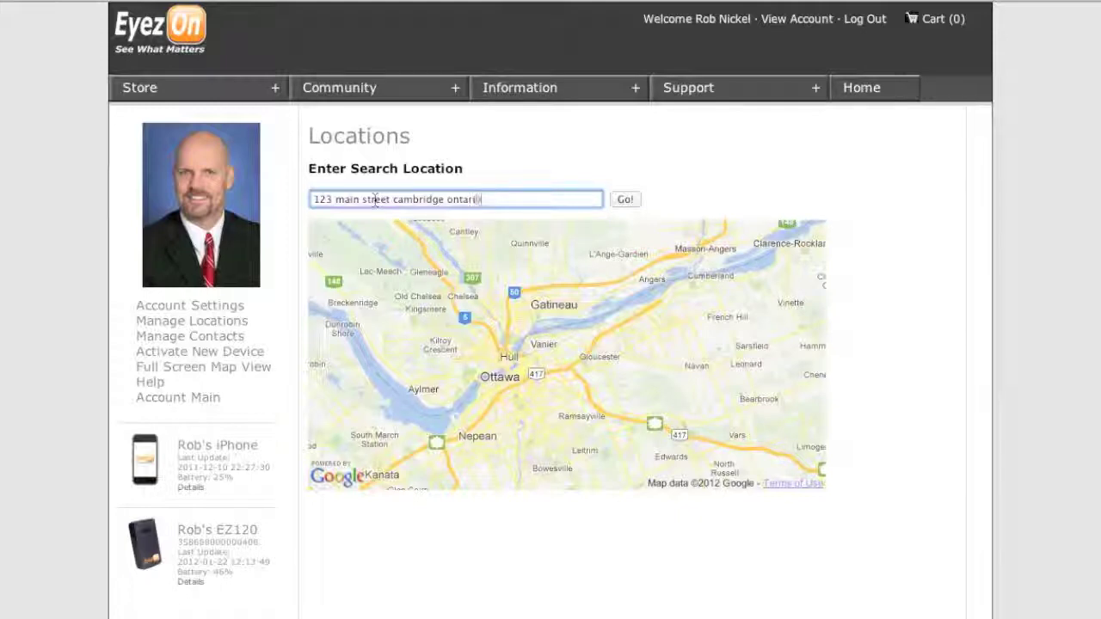
click(629, 200)
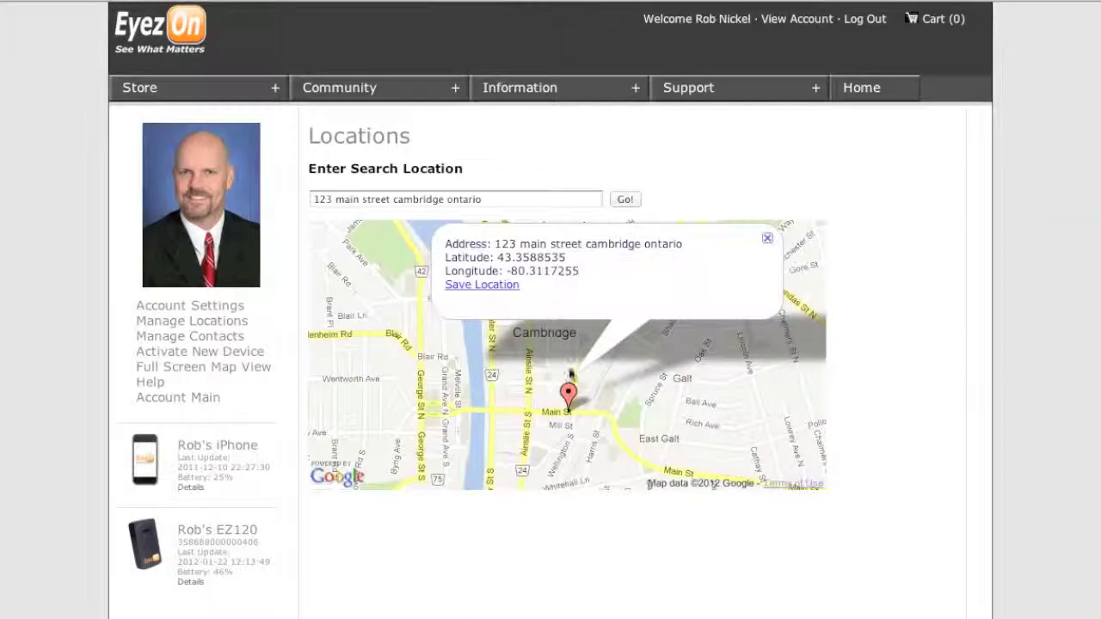
- Save the found address as a location named Office and check the location list
click(488, 287)
click(484, 203)
text(Office)
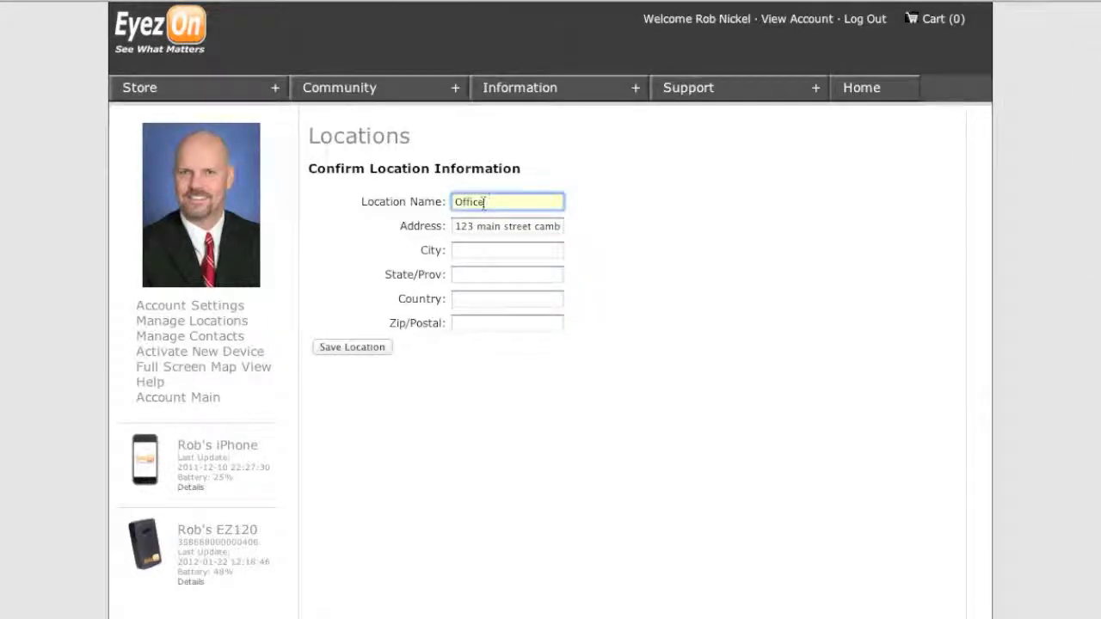
click(370, 349)
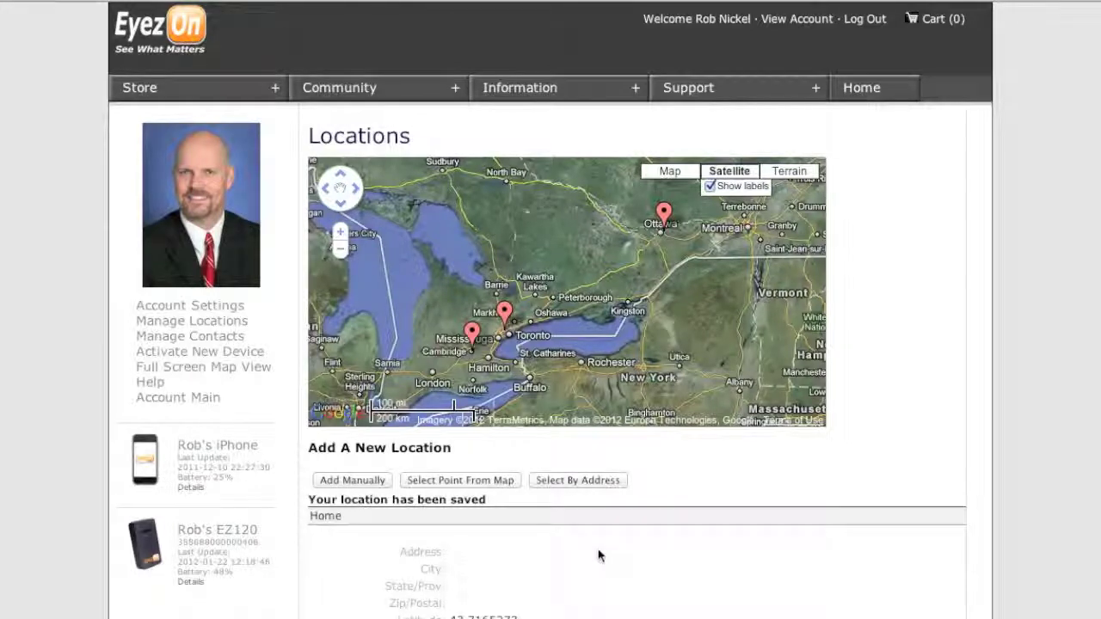
scroll(600, 556, down, 5)
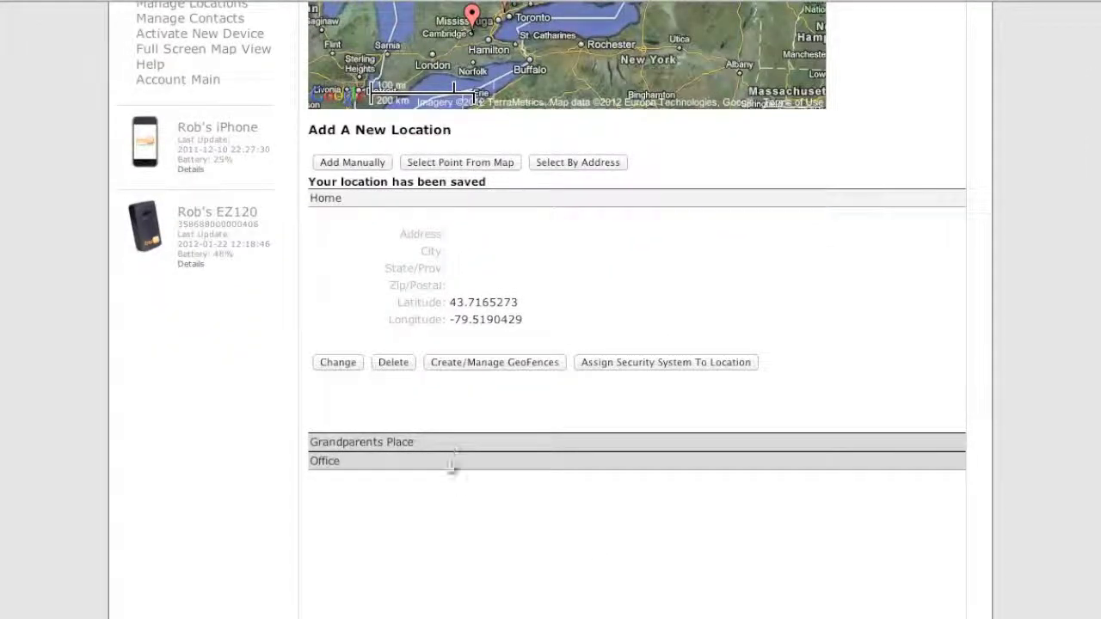
- Review the saved details of the Grandparents Place, Office and Home locations
scroll(467, 496, down, 1)
scroll(467, 501, down, 3)
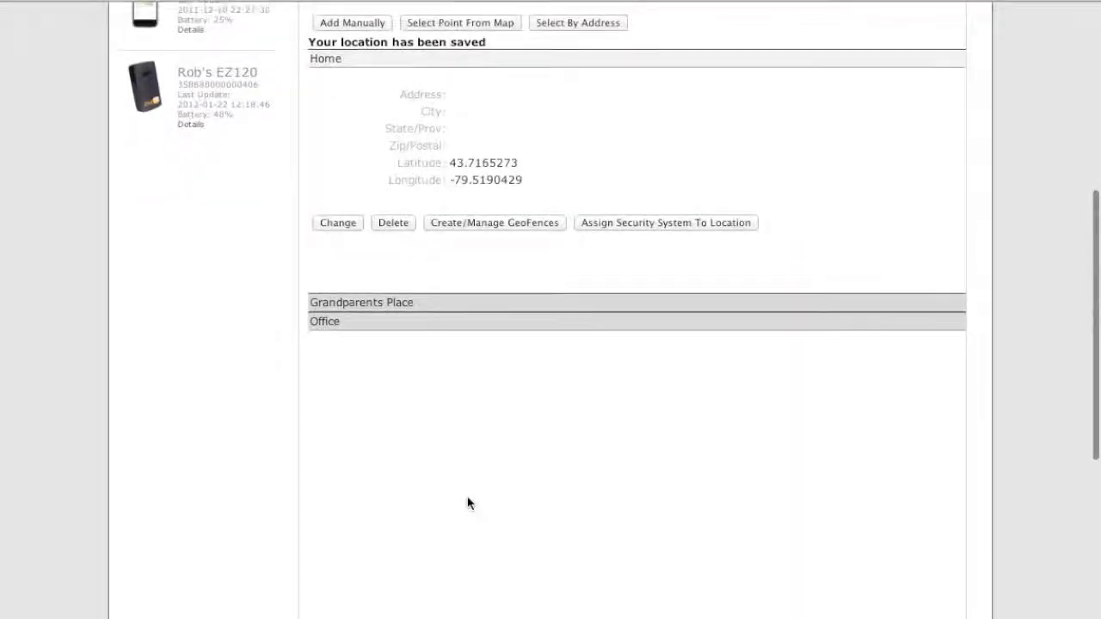
click(410, 315)
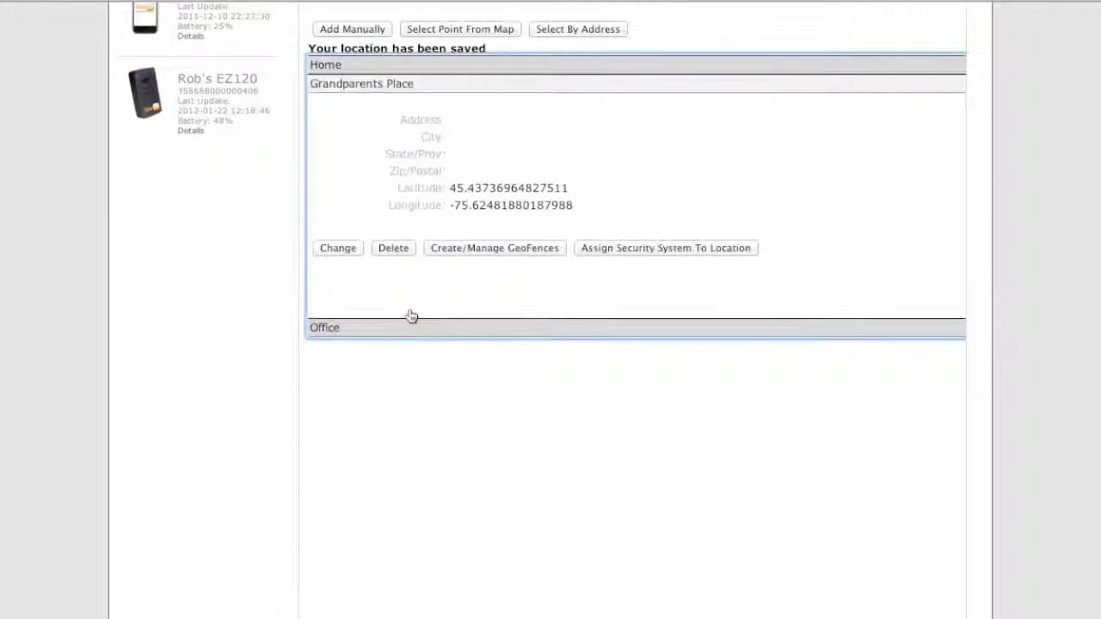
click(410, 330)
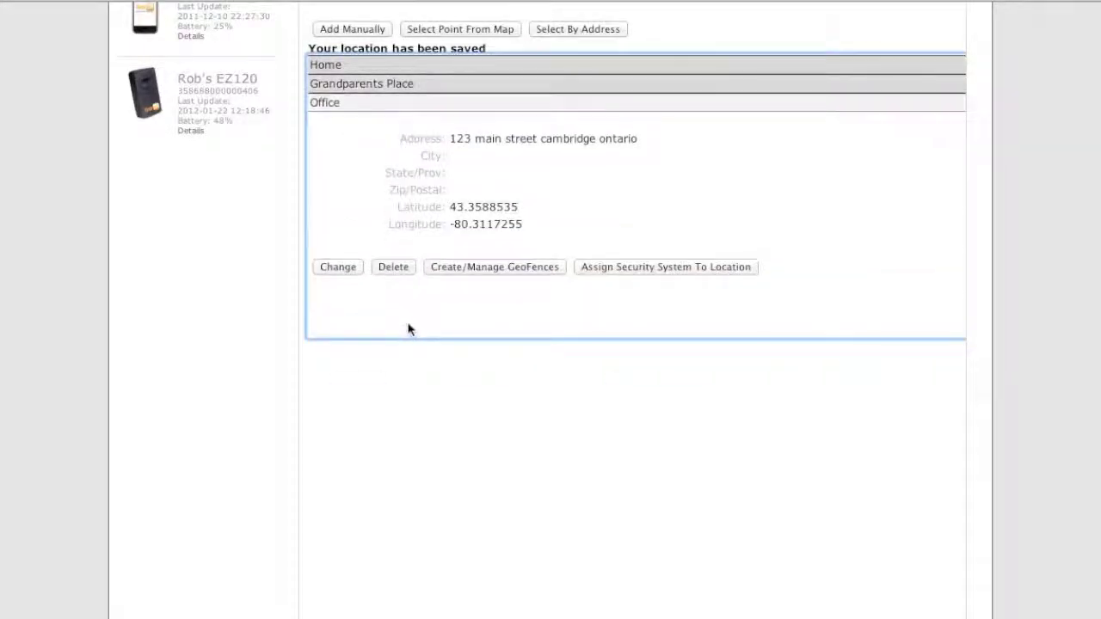
click(420, 68)
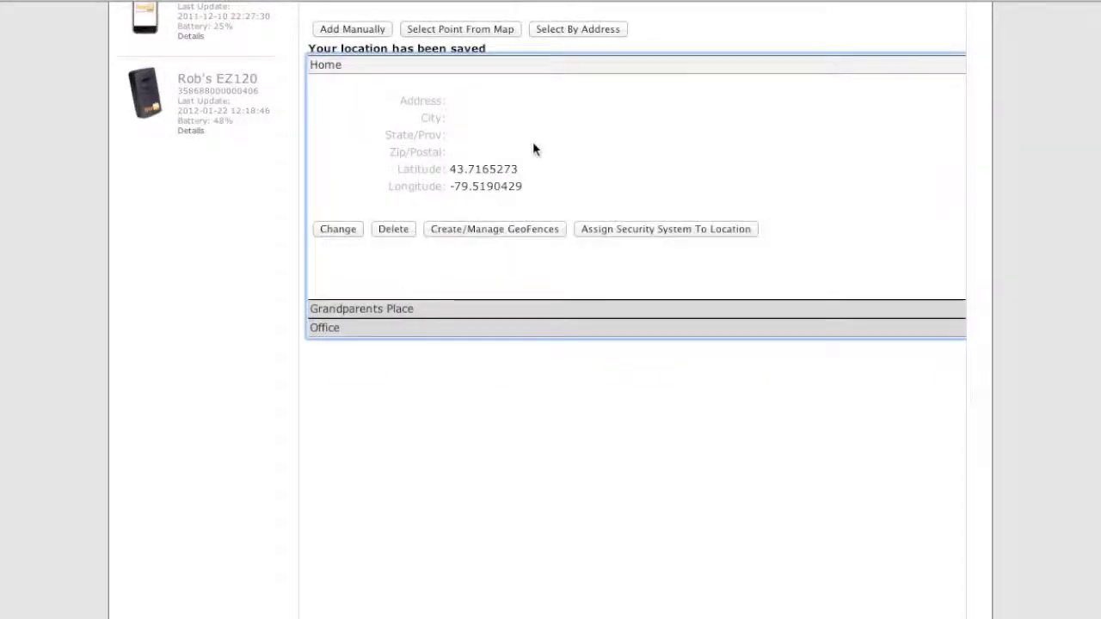
- Enable the Home location as a geofence for the EZ120 device and check its zone type and size
click(506, 231)
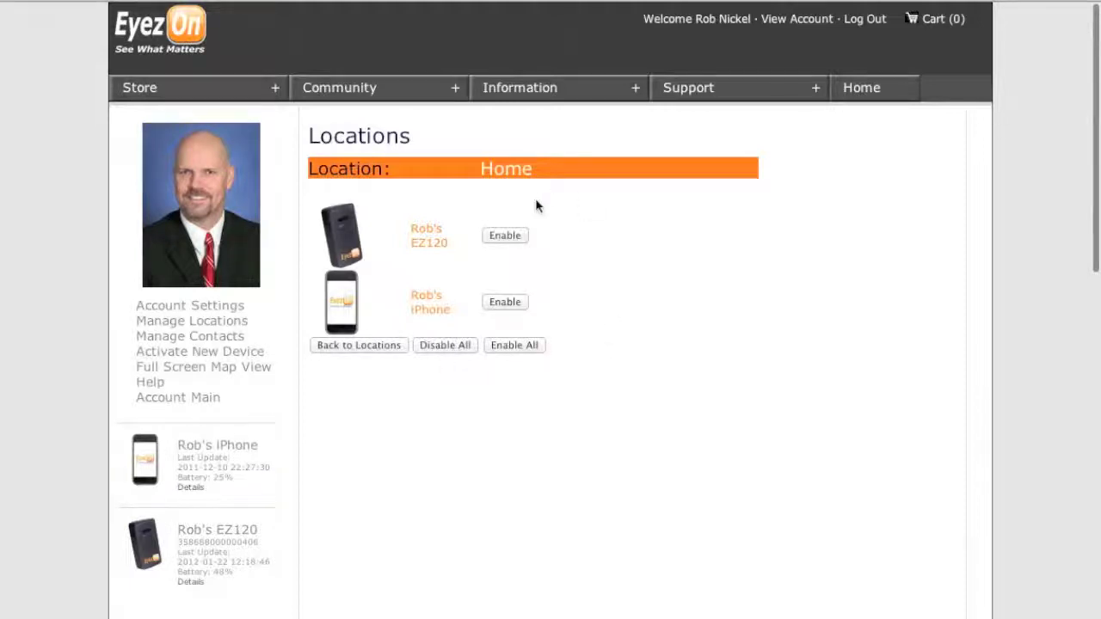
click(508, 236)
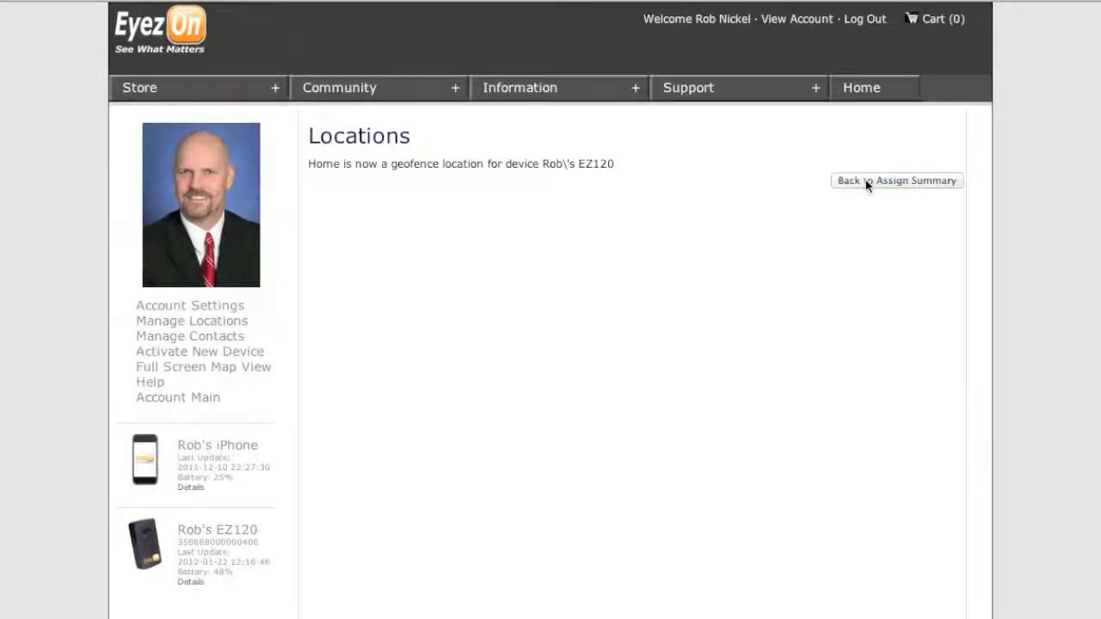
click(867, 182)
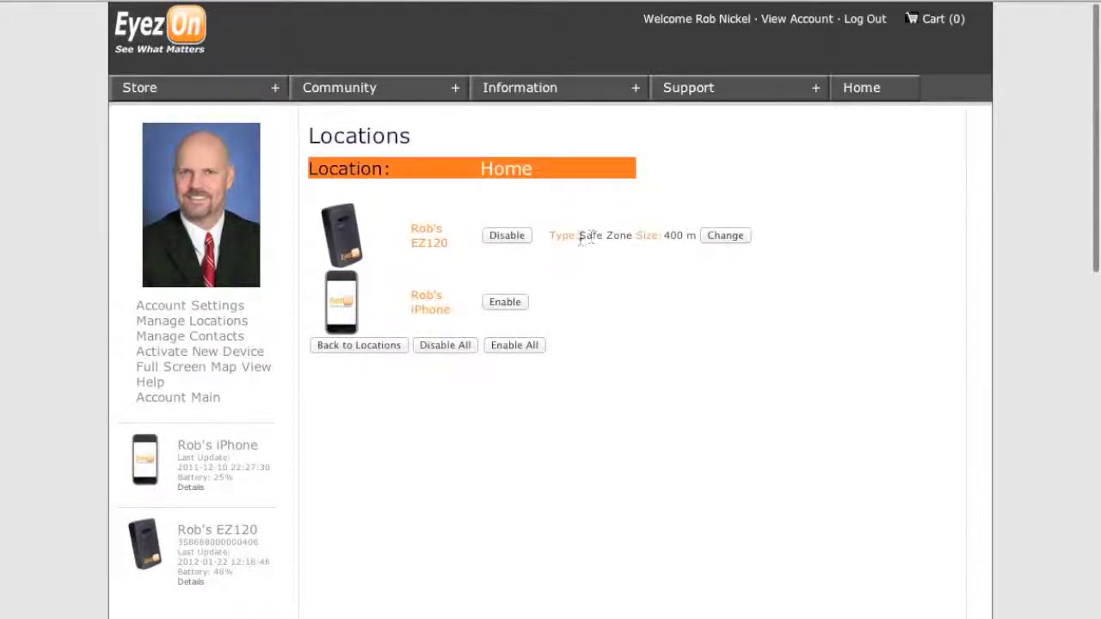
drag(580, 238, 689, 235)
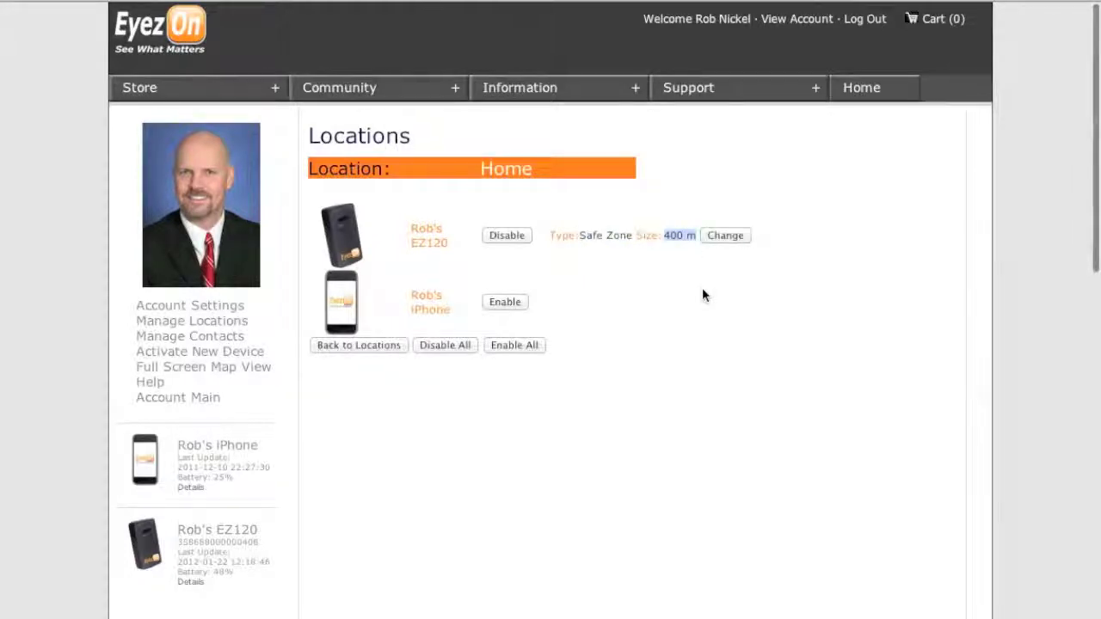
- Set the EZ120's Home geofence to a 700 m Safe Zone and return to the assignment summary
click(723, 234)
click(371, 185)
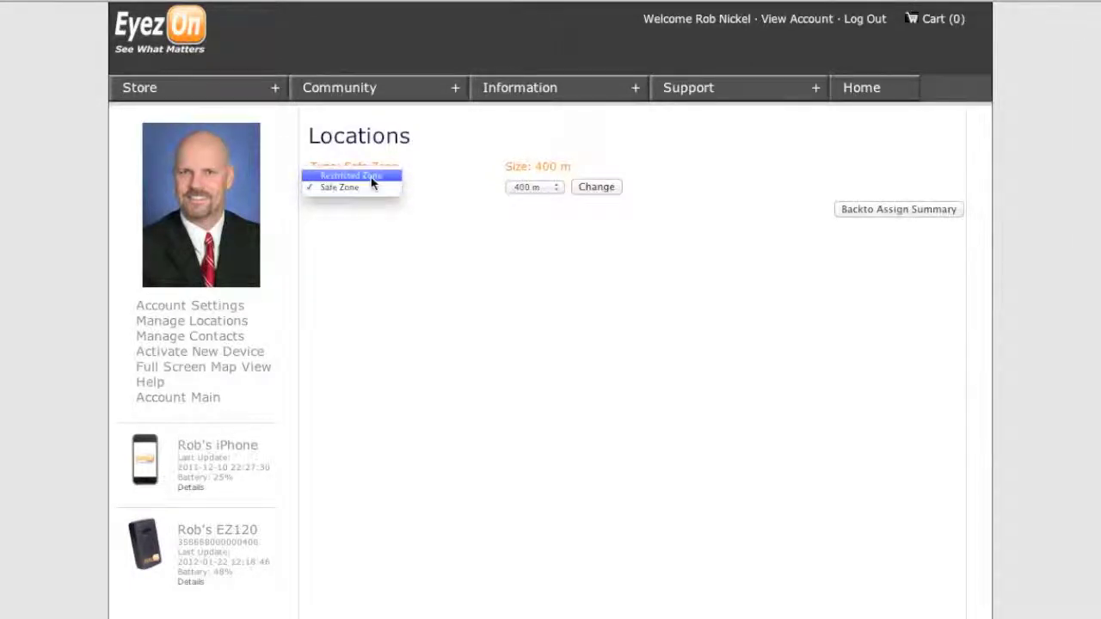
click(370, 178)
click(371, 188)
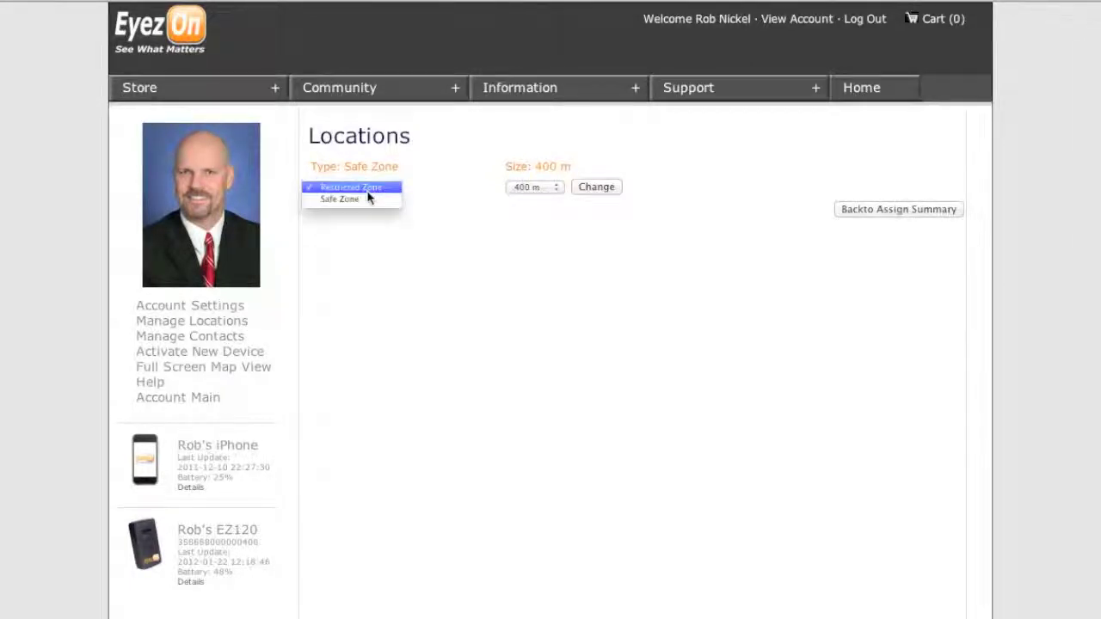
click(366, 200)
click(534, 187)
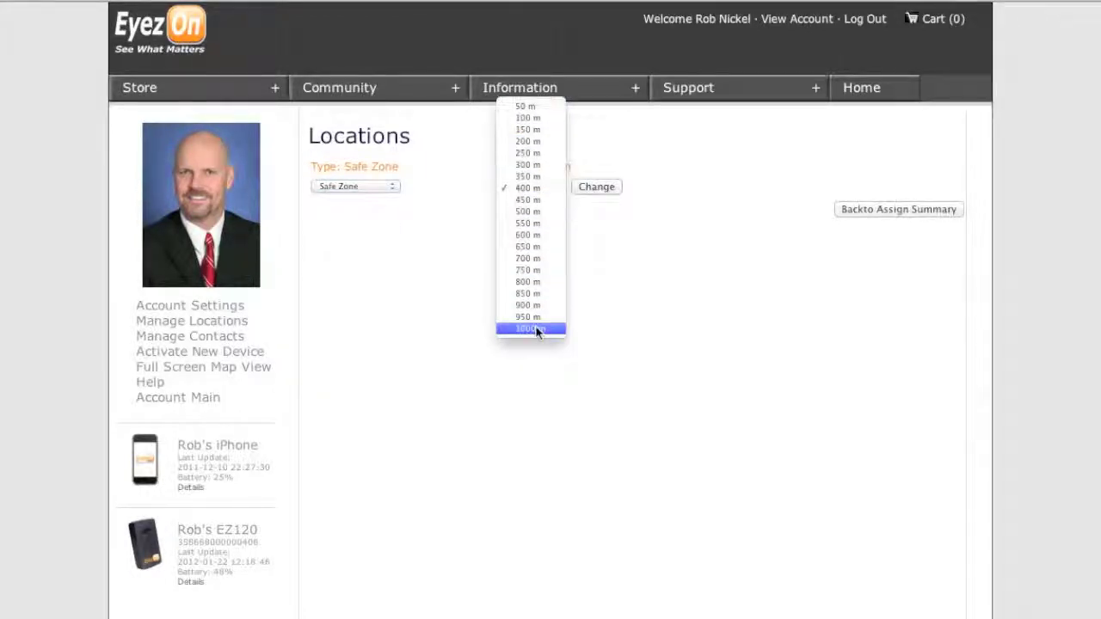
click(535, 258)
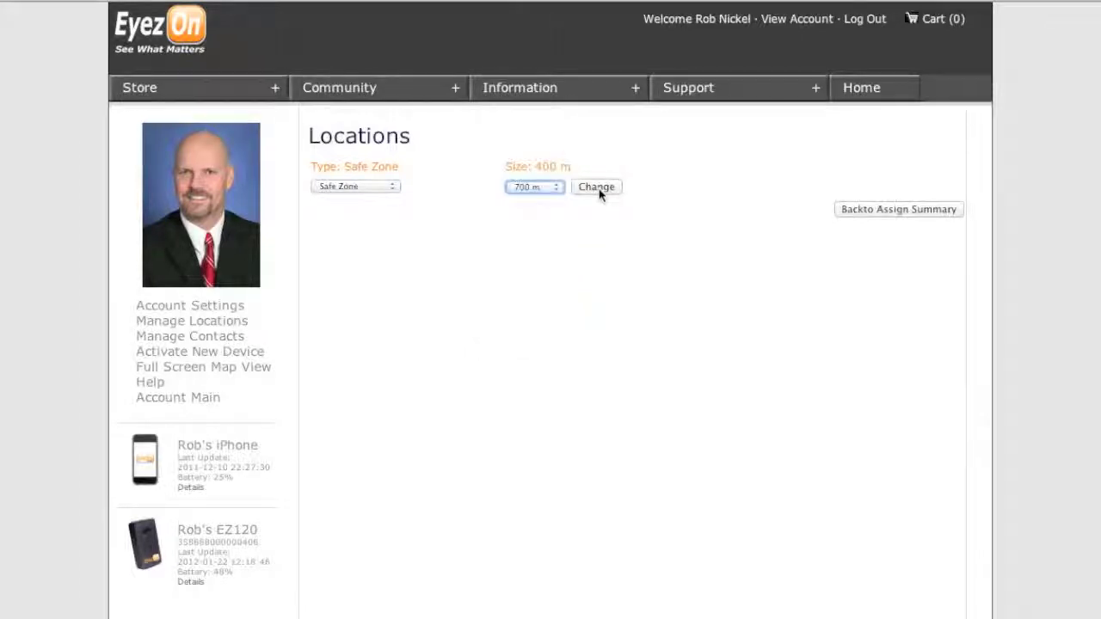
click(596, 188)
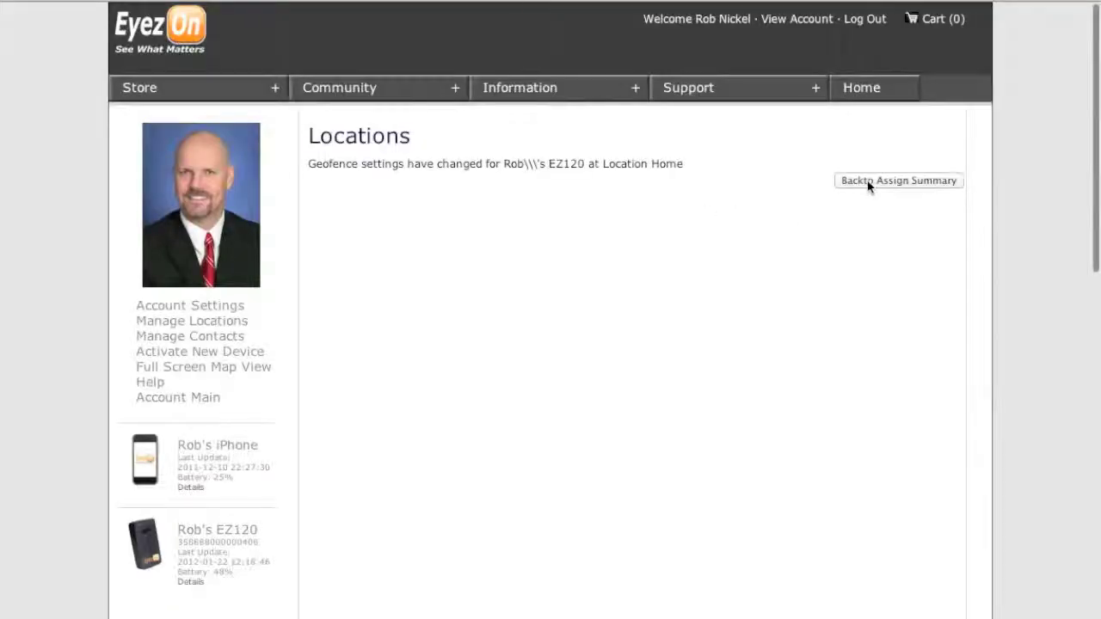
click(869, 182)
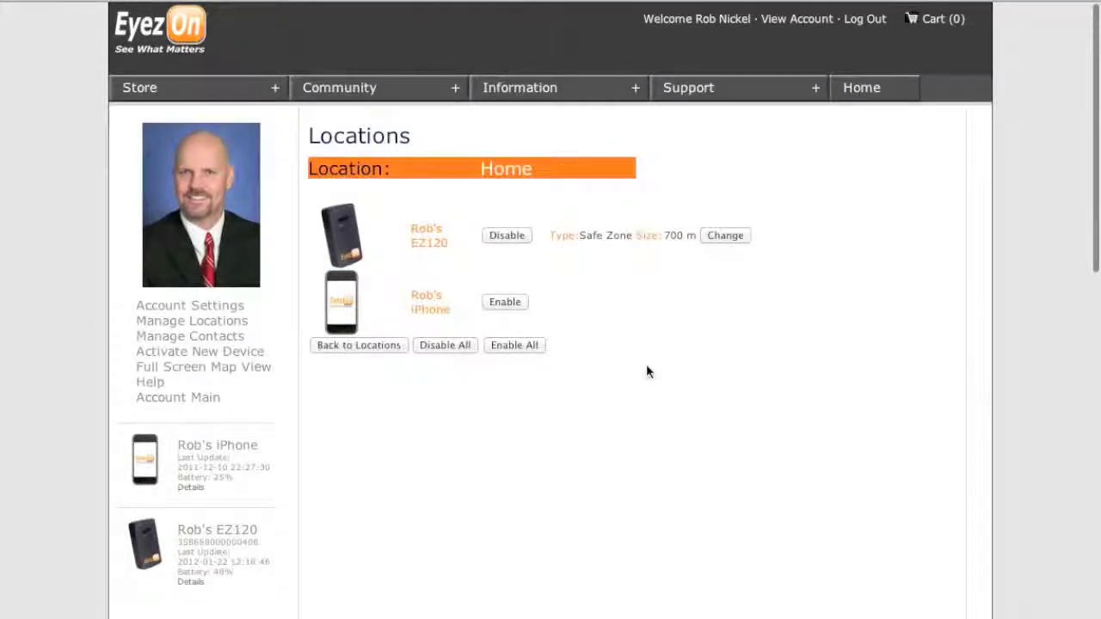
- Enable the Office location as a geofence for the EZ120 device and return to its assignment summary
click(361, 347)
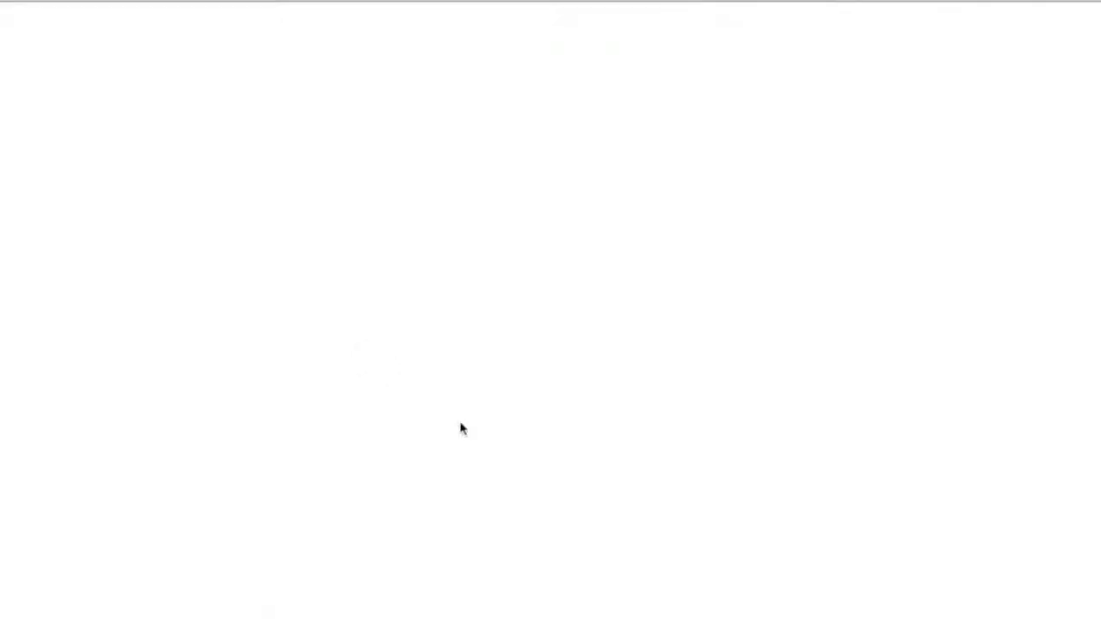
scroll(617, 531, down, 5)
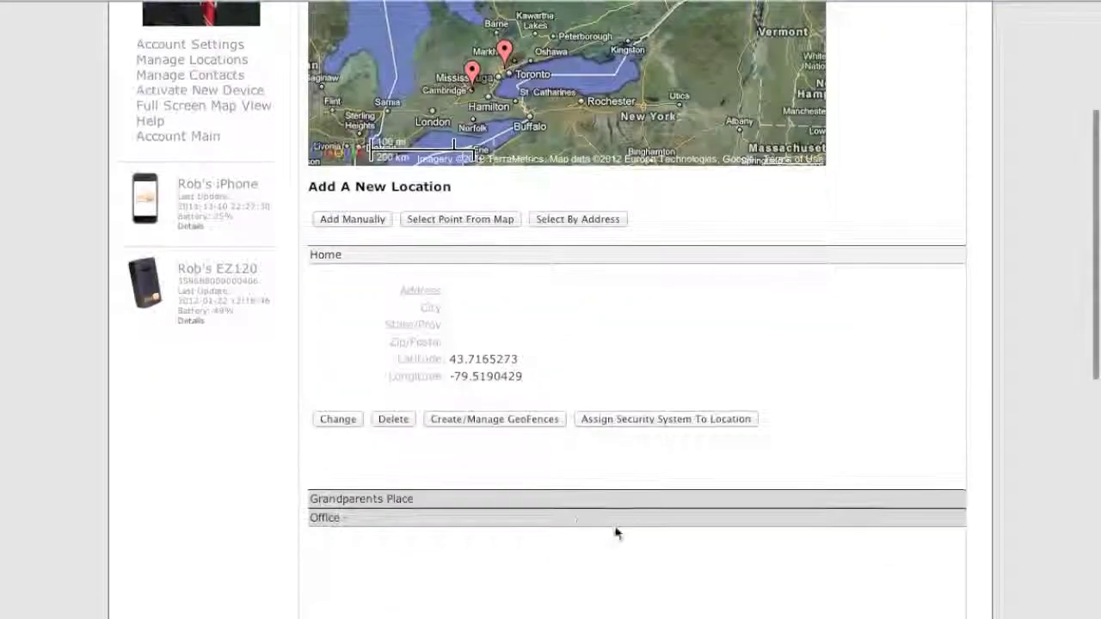
click(433, 524)
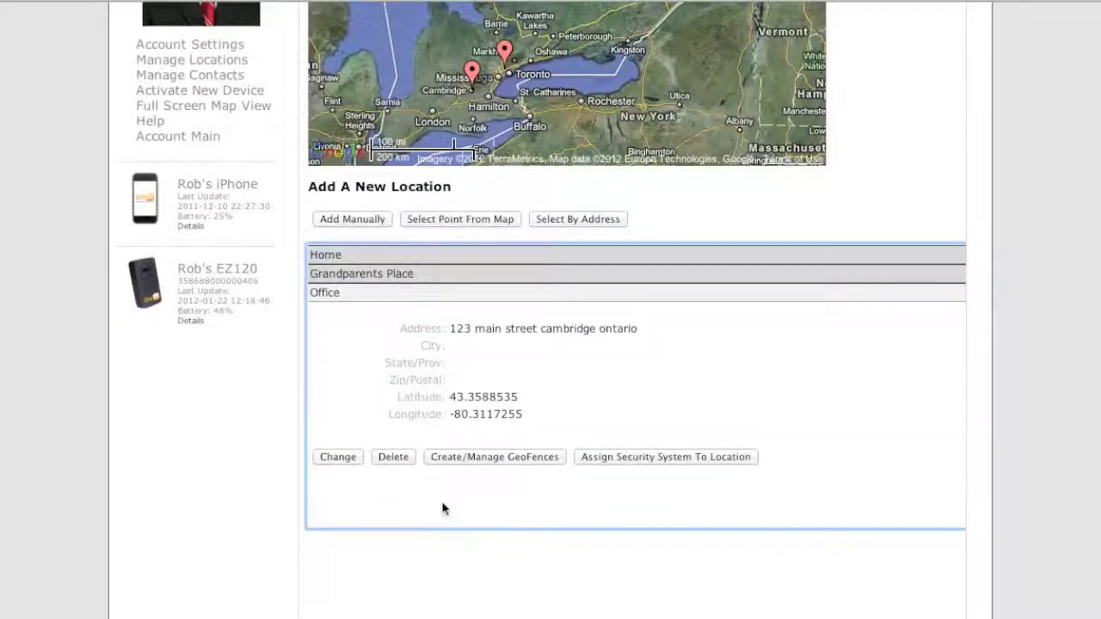
click(468, 457)
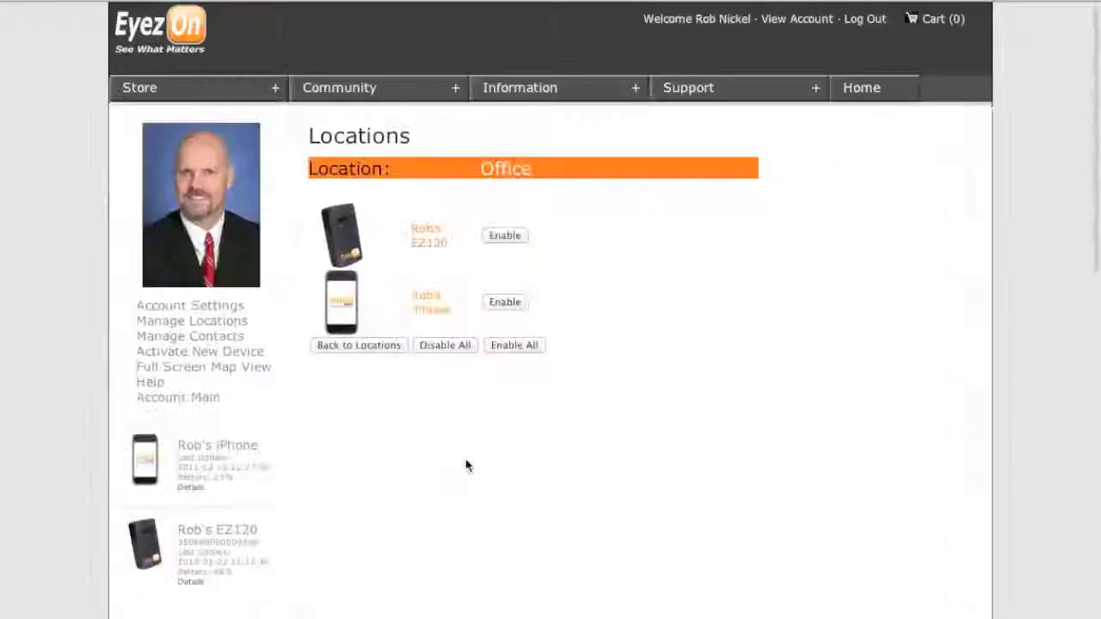
click(505, 236)
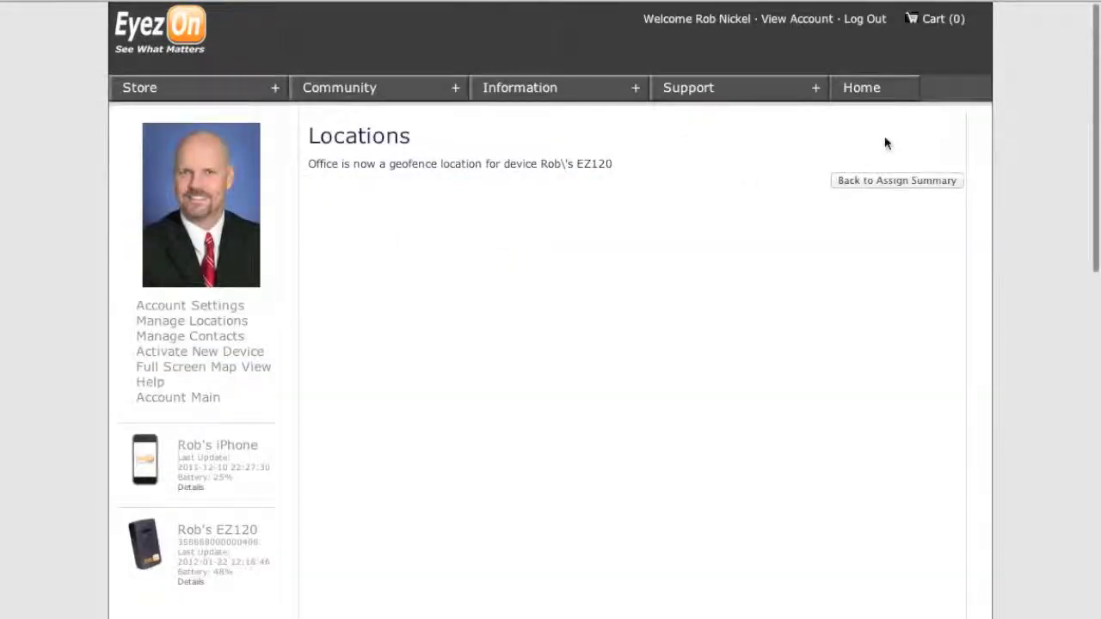
click(885, 183)
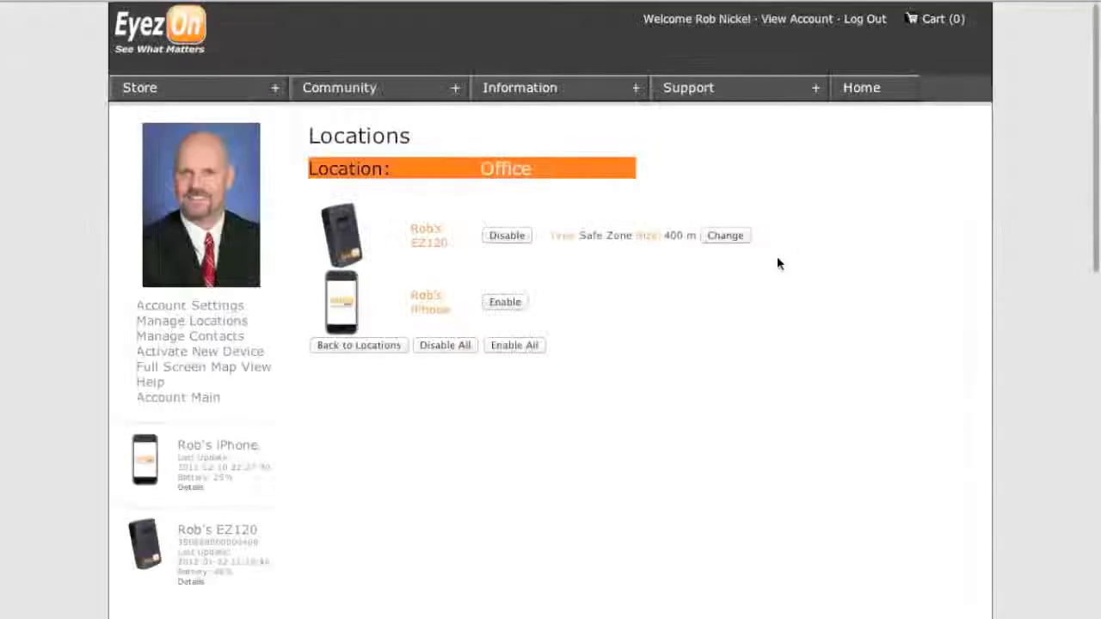
- Change the EZ120's Office geofence to a Restricted Zone of 200 m and return to the assignment summary
click(715, 239)
click(360, 186)
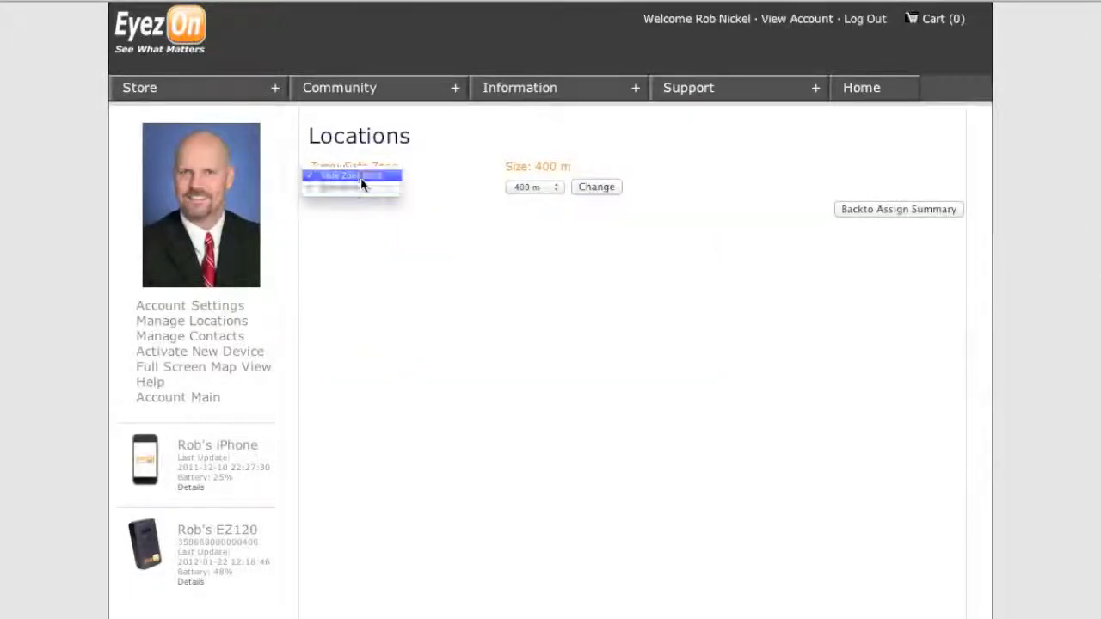
click(360, 187)
click(528, 187)
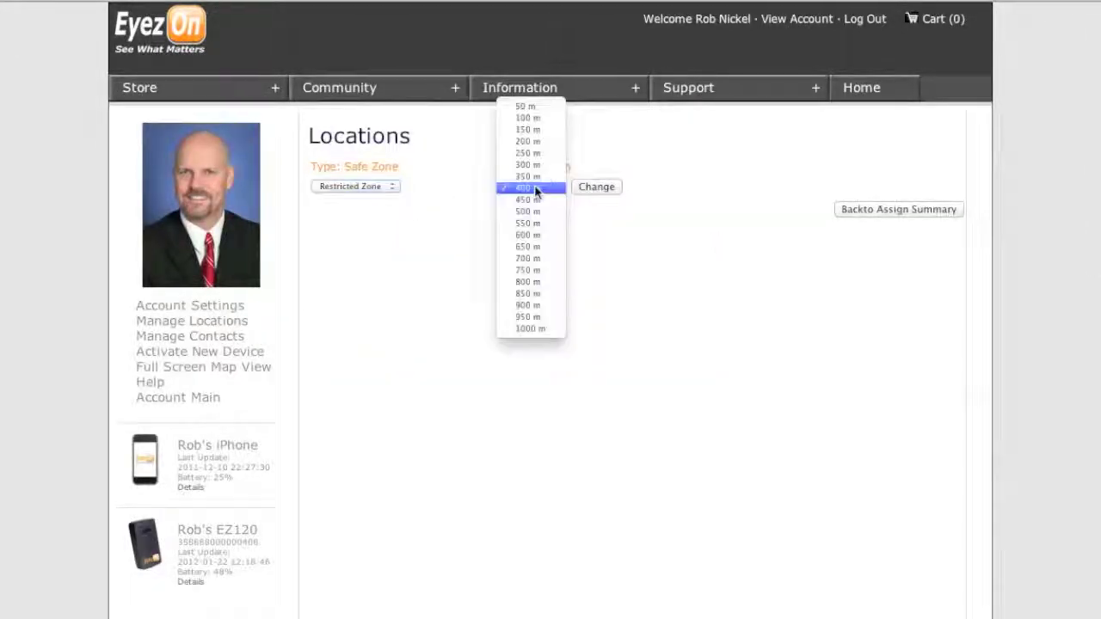
click(528, 130)
click(593, 191)
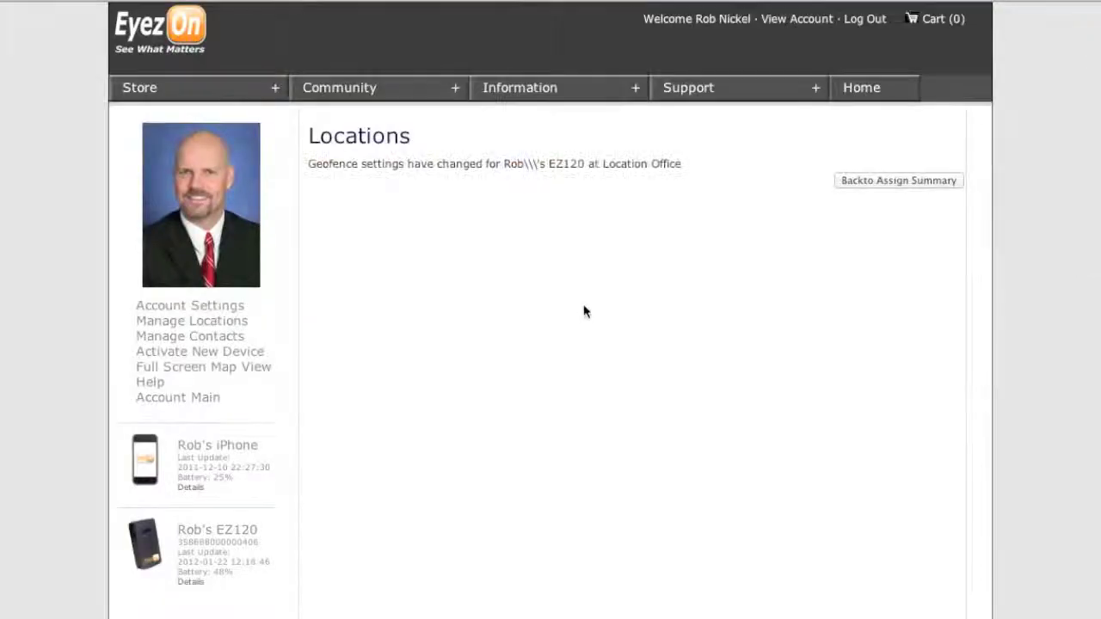
click(849, 182)
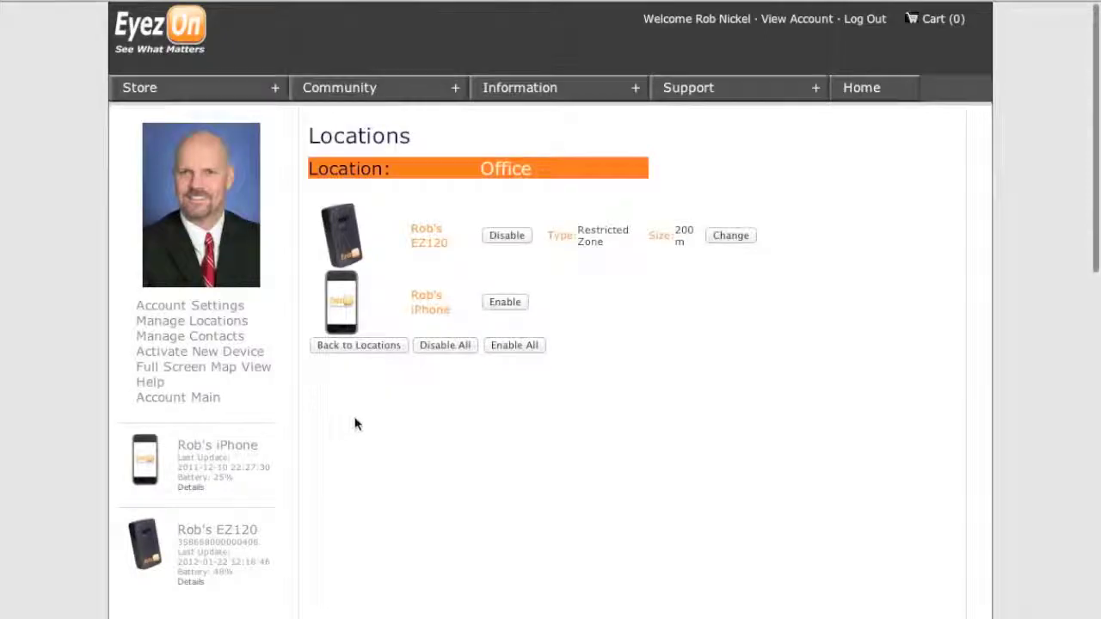
- Return to the location list and examine the Office marker in Cambridge up close on the satellite map
click(358, 348)
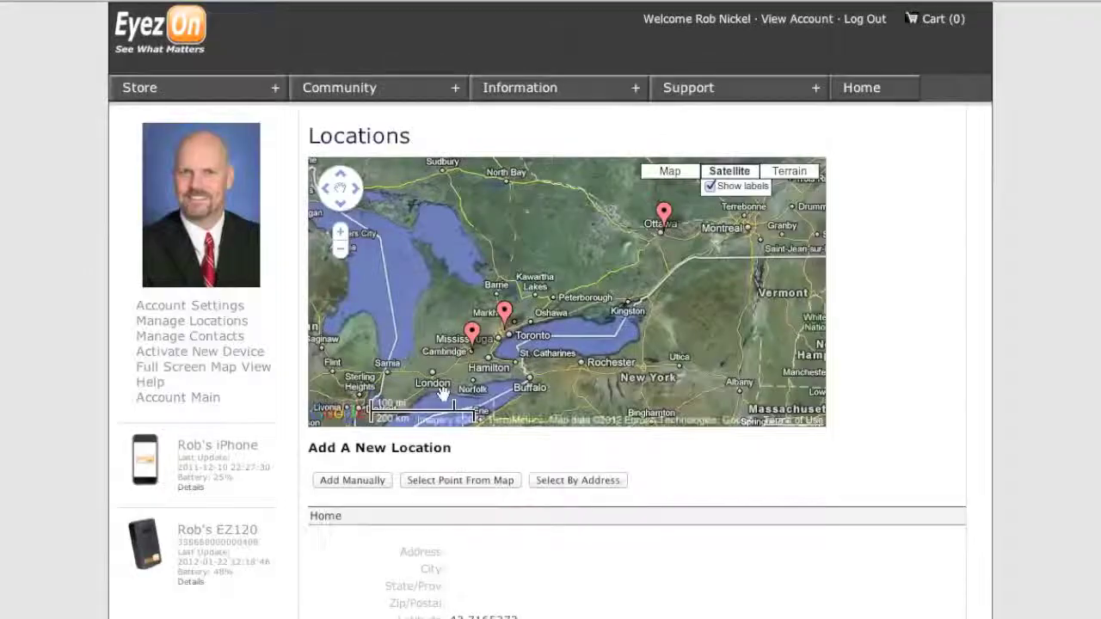
click(340, 233)
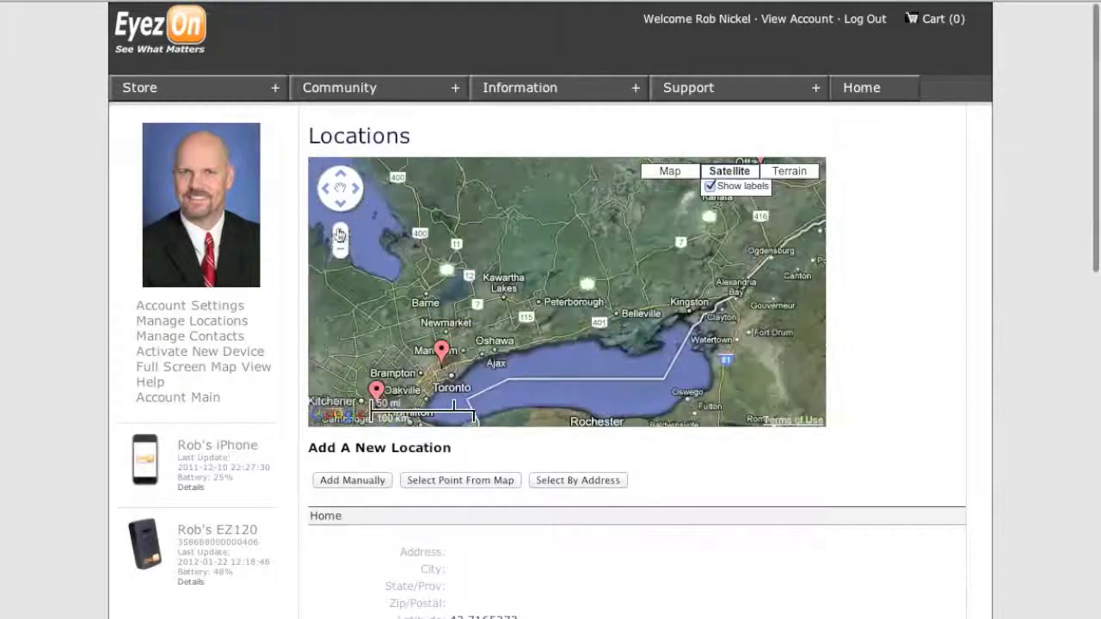
click(340, 234)
drag(440, 360, 624, 181)
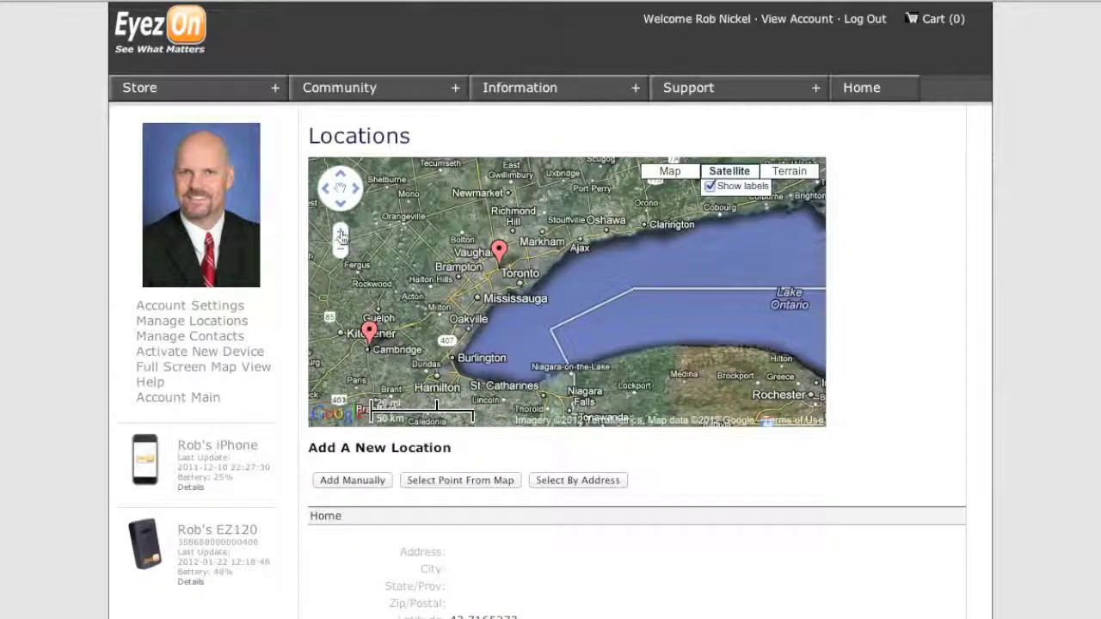
double_click(340, 233)
drag(413, 258, 705, 219)
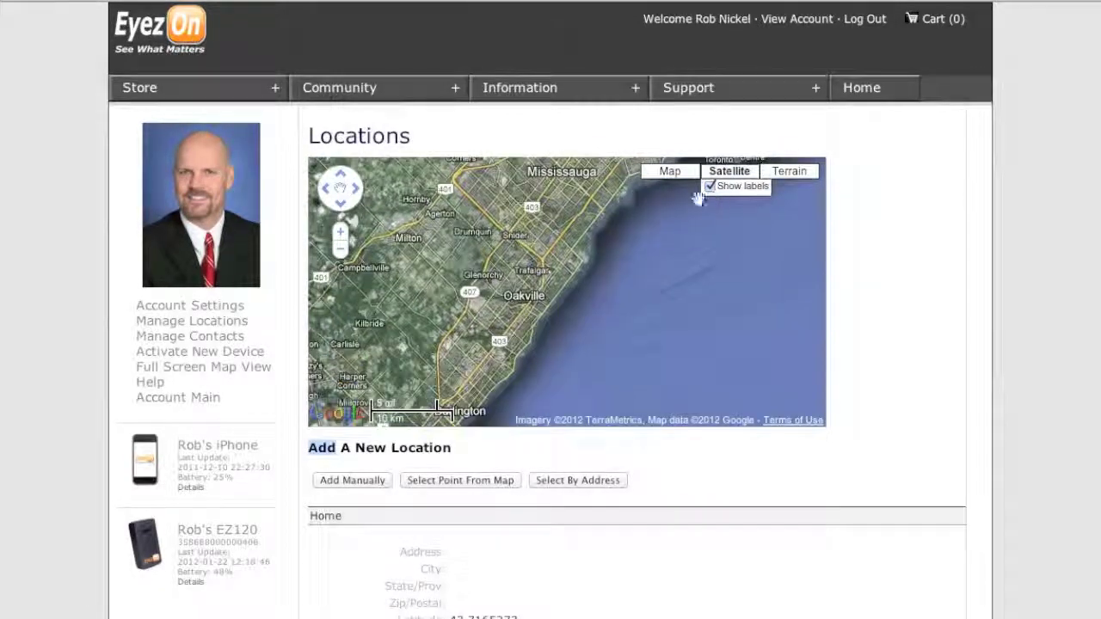
drag(486, 215, 753, 245)
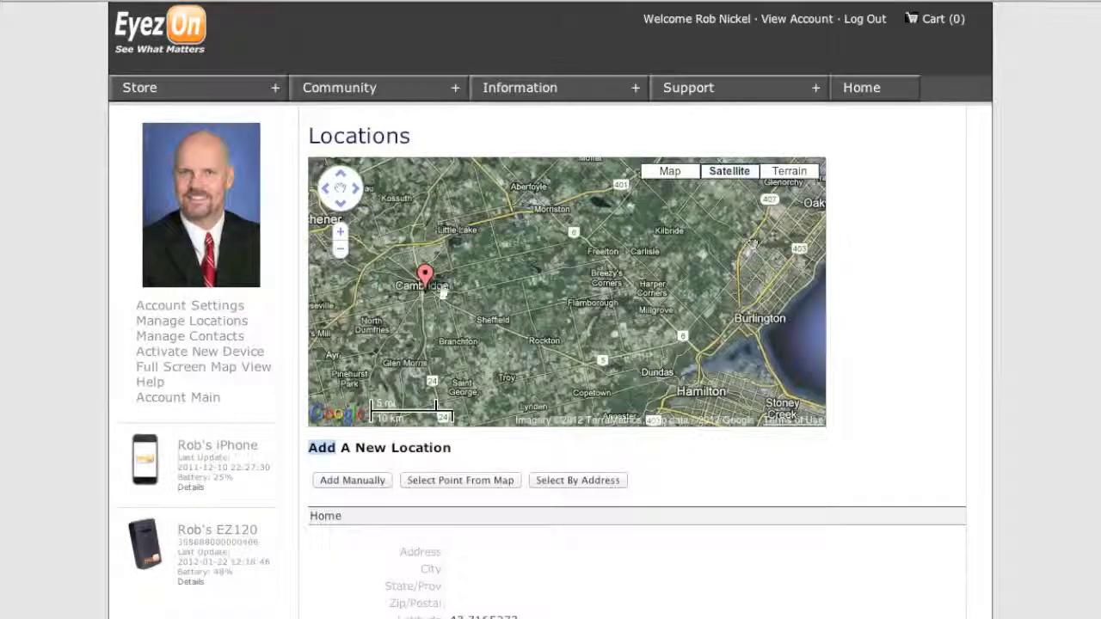
drag(432, 296, 542, 291)
double_click(538, 296)
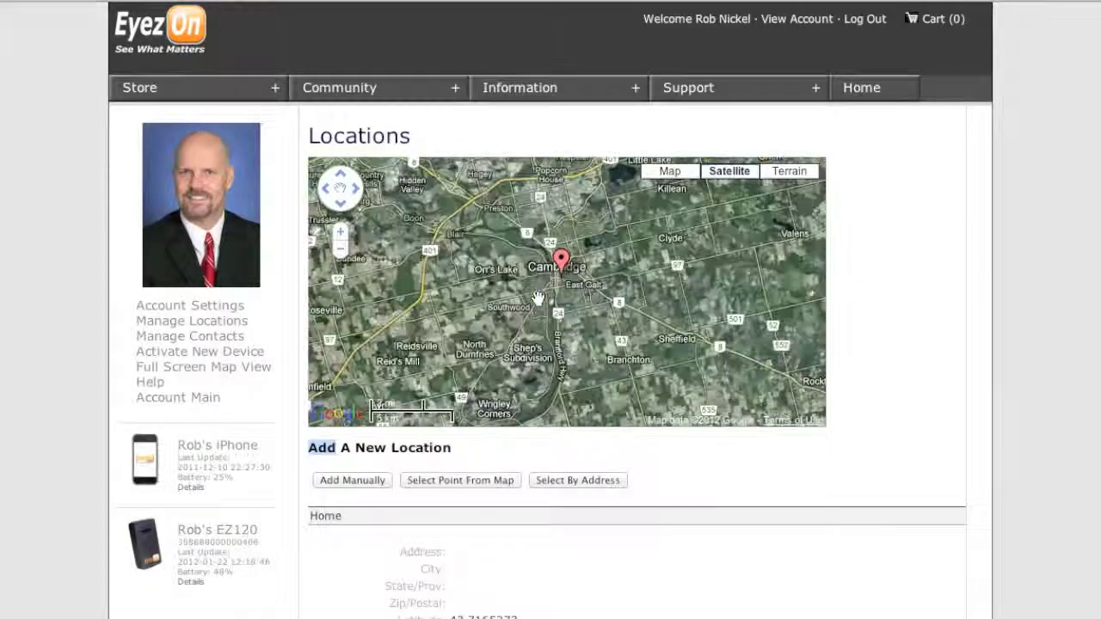
double_click(561, 287)
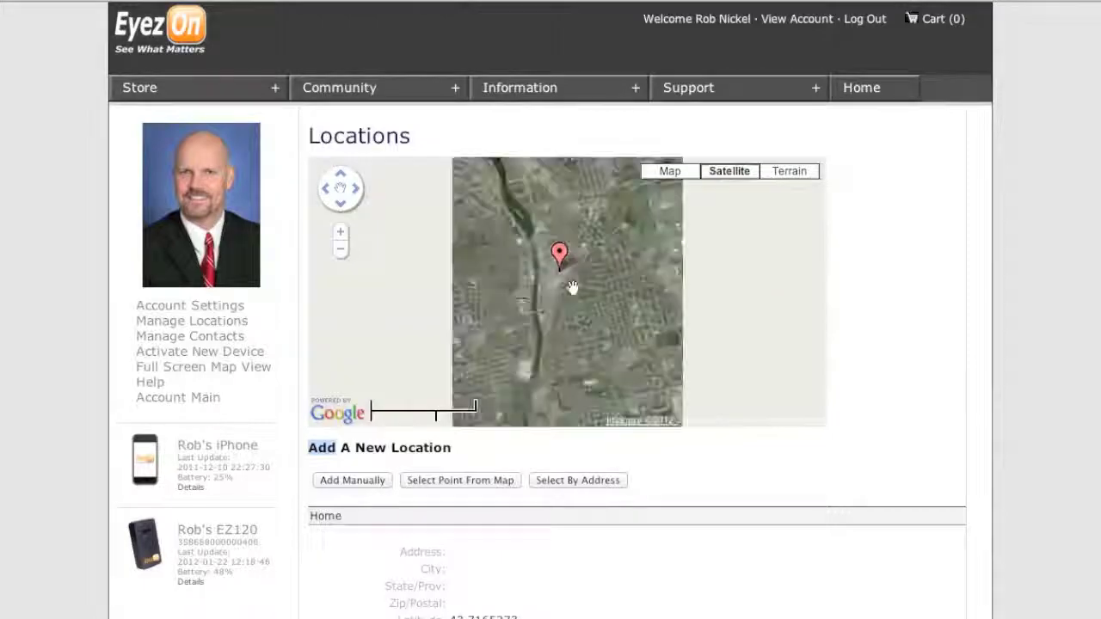